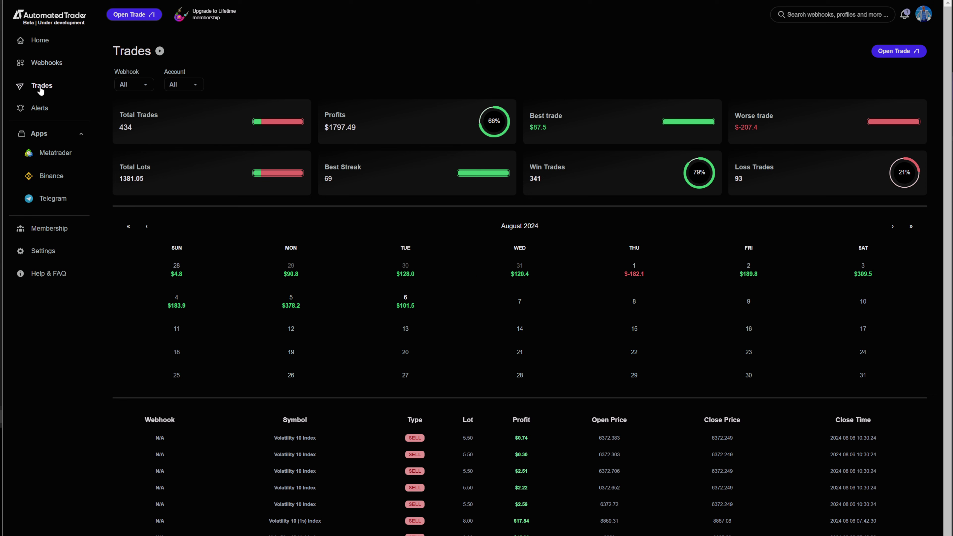
Open the Metatrader dashboard for the EAT strategy account.
{"action": "left_click", "coordinate": [51, 155]}
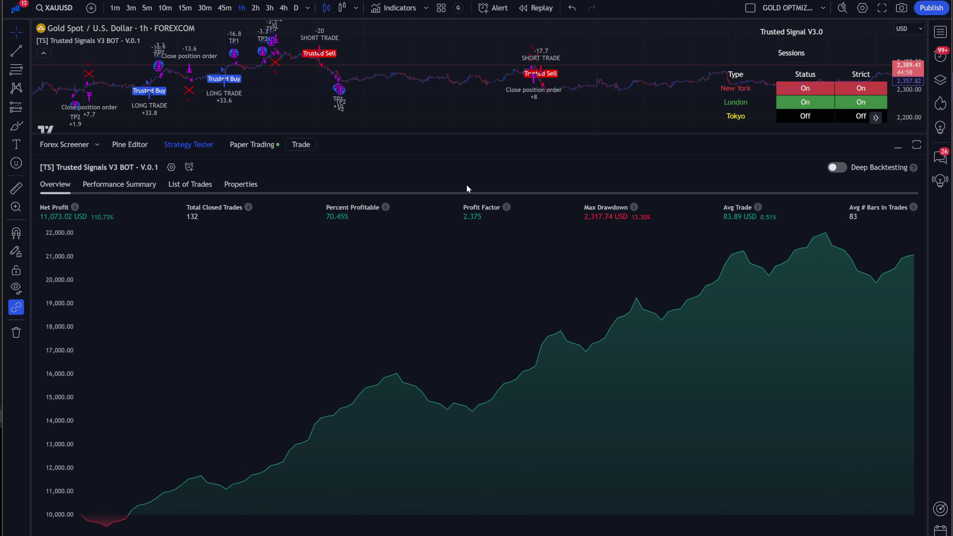
Collapse the Strategy Tester panel so the XAUUSD 1h chart fills the screen.
{"action": "left_click", "coordinate": [897, 147]}
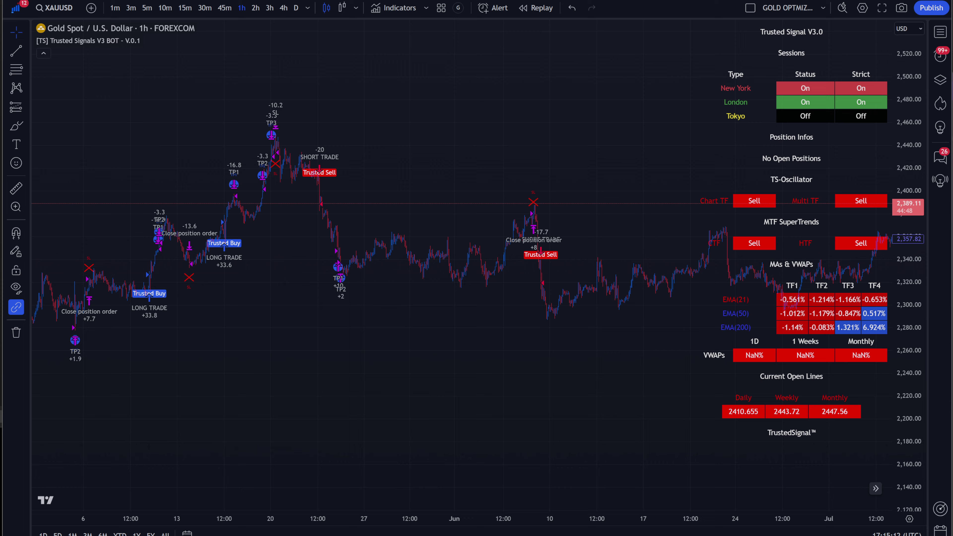
Reopen the Strategy Tester backtest results for the Trusted Signal BOT on GBPJPY 30m.
{"action": "left_click", "coordinate": [188, 534]}
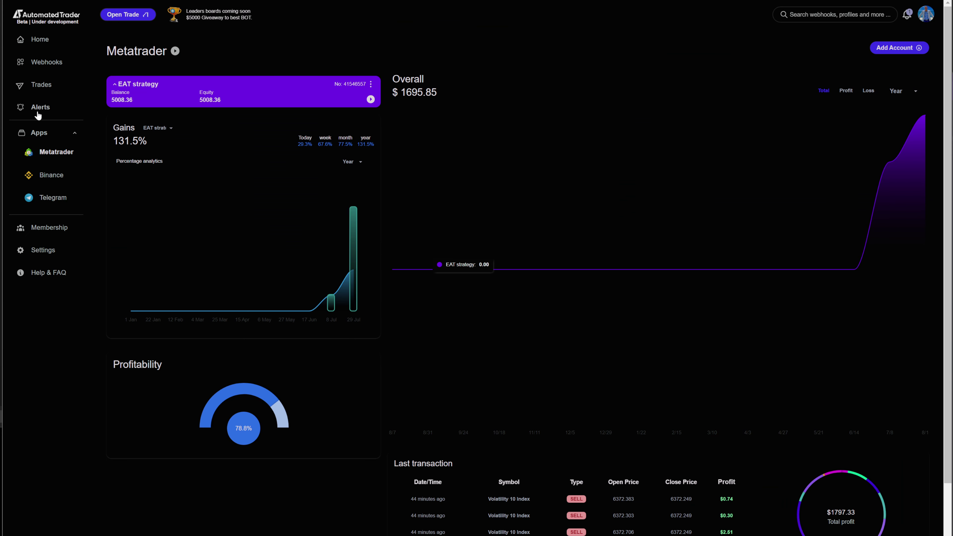
Open a blank New Webhooks form from the Webhooks page, then switch to Discord.
{"action": "left_click", "coordinate": [47, 65]}
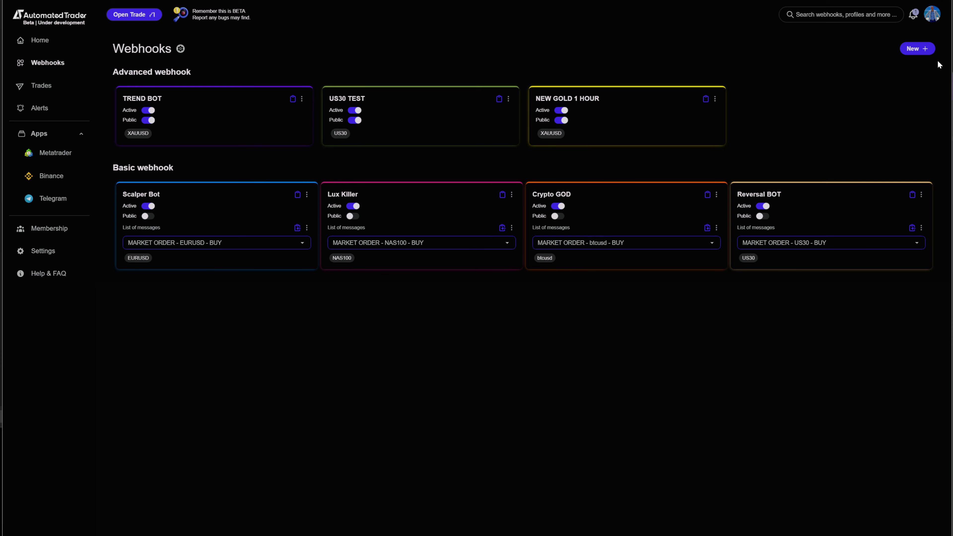
{"action": "left_click", "coordinate": [917, 48]}
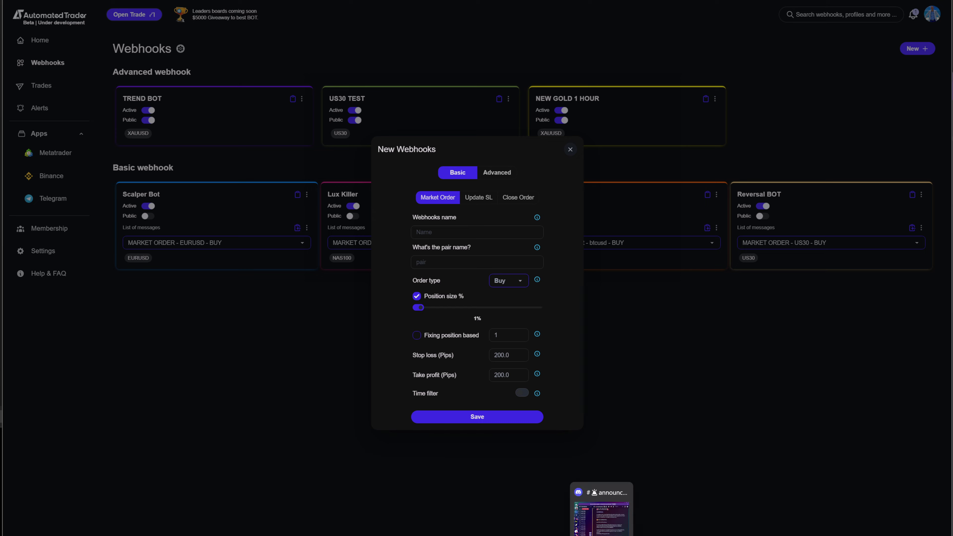
{"action": "key", "text": "alt+Tab"}
Read the #announcements scam warning and crypto-payment message, highlighting their text.
{"action": "scroll", "coordinate": [703, 273], "scroll_direction": "up", "scroll_amount": 8}
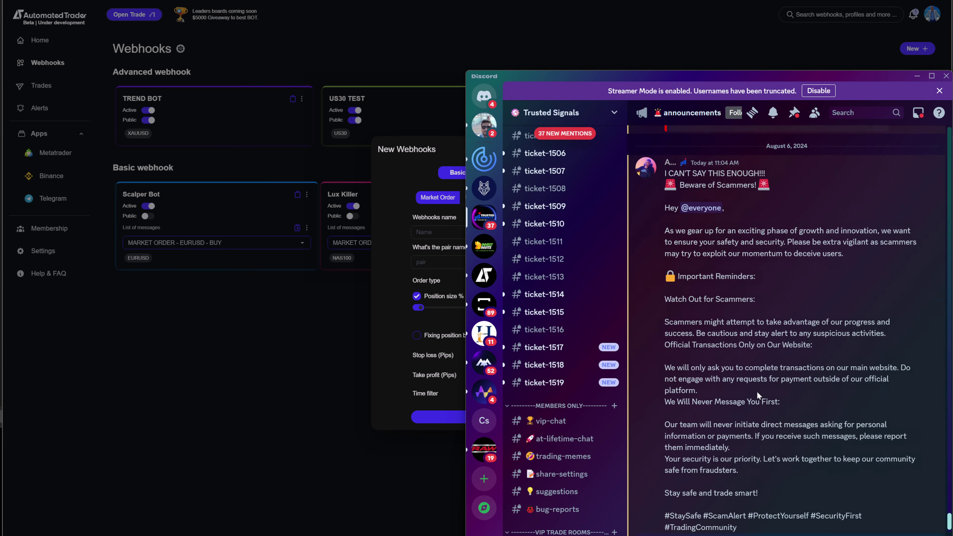
{"action": "scroll", "coordinate": [703, 273], "scroll_direction": "down", "scroll_amount": 6}
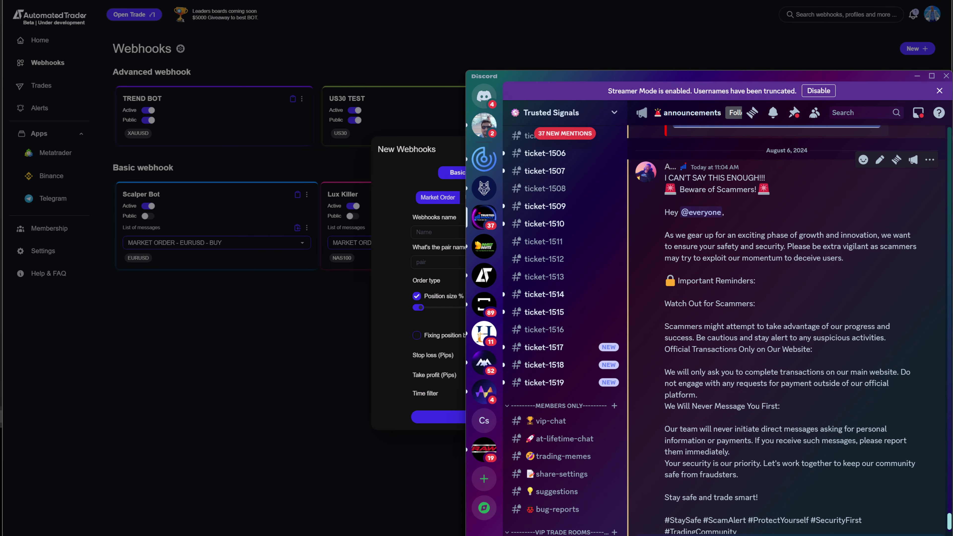
{"action": "left_click_drag", "start_coordinate": [666, 177], "coordinate": [785, 176]}
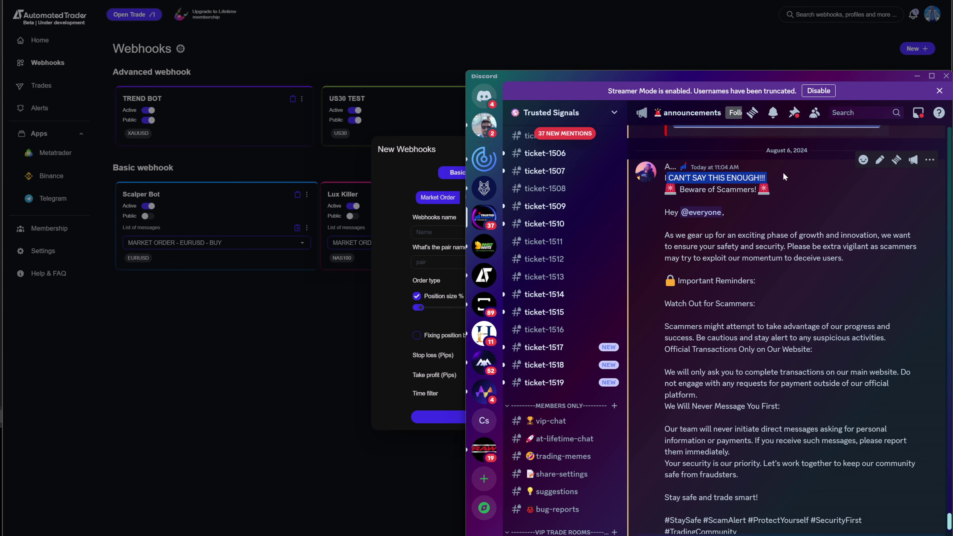
{"action": "left_click", "coordinate": [737, 216]}
{"action": "scroll", "coordinate": [730, 268], "scroll_direction": "down", "scroll_amount": 3}
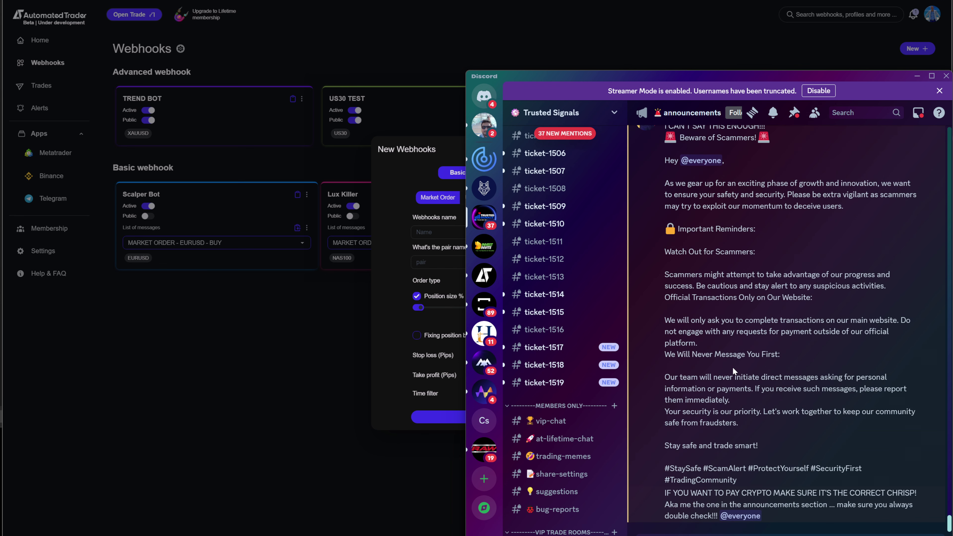
{"action": "left_click_drag", "start_coordinate": [665, 493], "coordinate": [761, 516]}
{"action": "scroll", "coordinate": [671, 291], "scroll_direction": "up", "scroll_amount": 8}
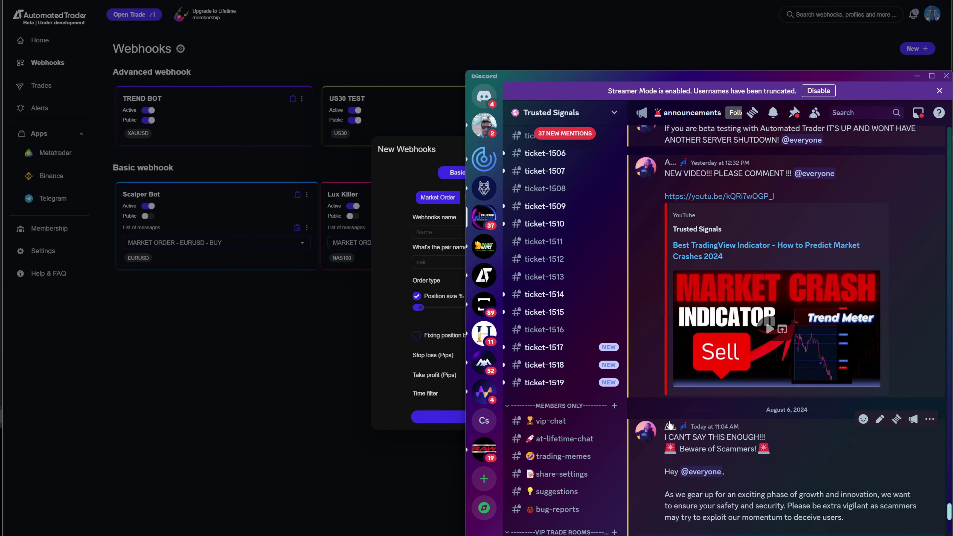
View the announcement author's profile card, then go to the profit-post channel.
{"action": "left_click", "coordinate": [669, 429]}
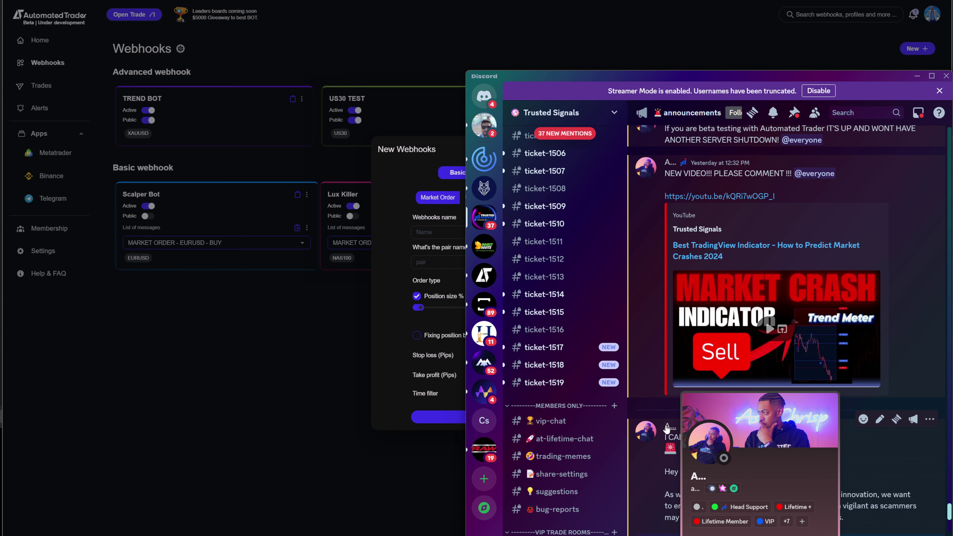
{"action": "scroll", "coordinate": [650, 464], "scroll_direction": "up", "scroll_amount": 15}
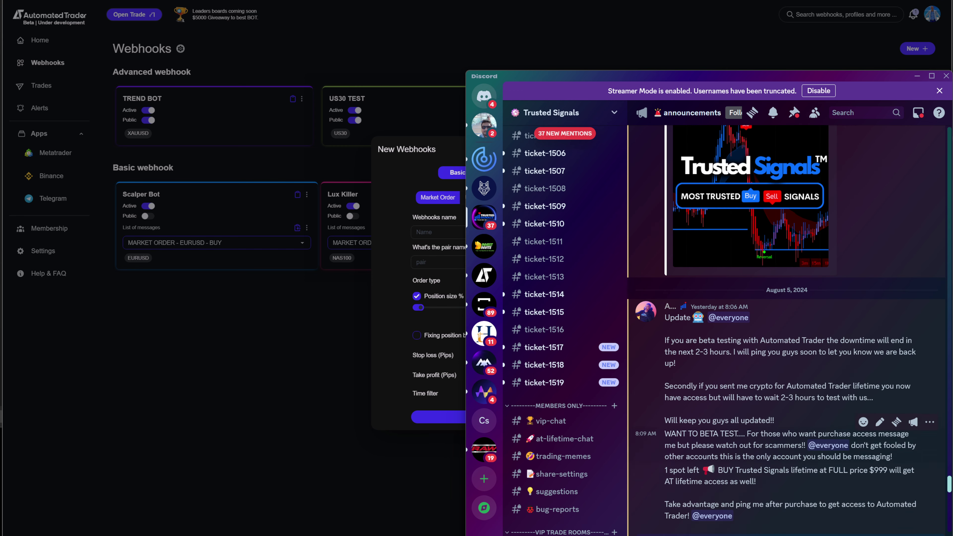
{"action": "scroll", "coordinate": [686, 480], "scroll_direction": "down", "scroll_amount": 4}
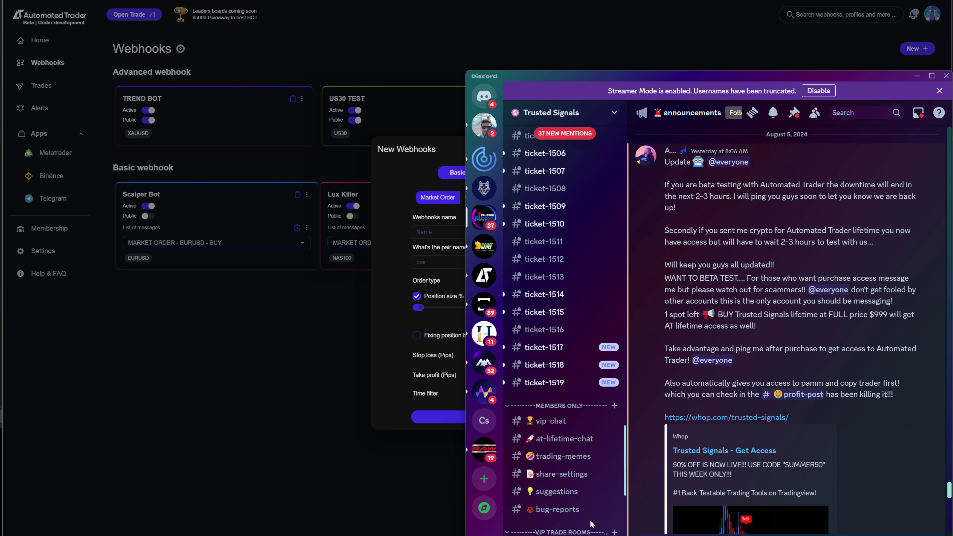
{"action": "scroll", "coordinate": [598, 444], "scroll_direction": "up", "scroll_amount": 15}
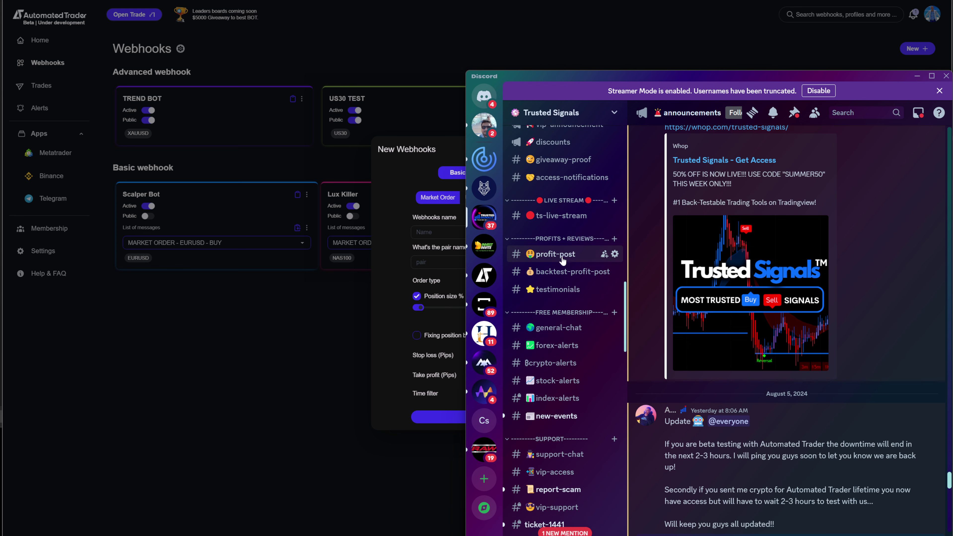
{"action": "left_click", "coordinate": [555, 254]}
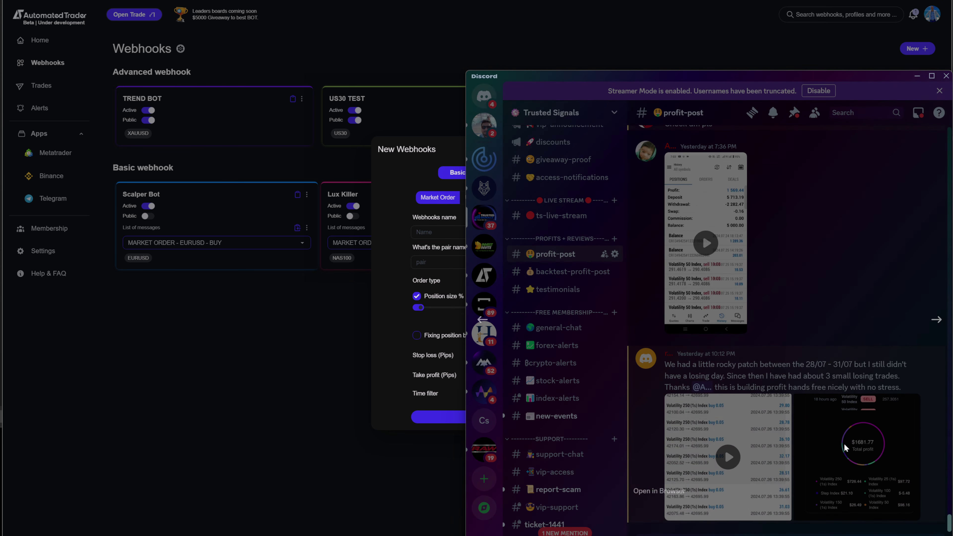
Enlarge and review the ring-chart profit and GBPJPY trade history screenshots.
{"action": "left_click", "coordinate": [842, 451]}
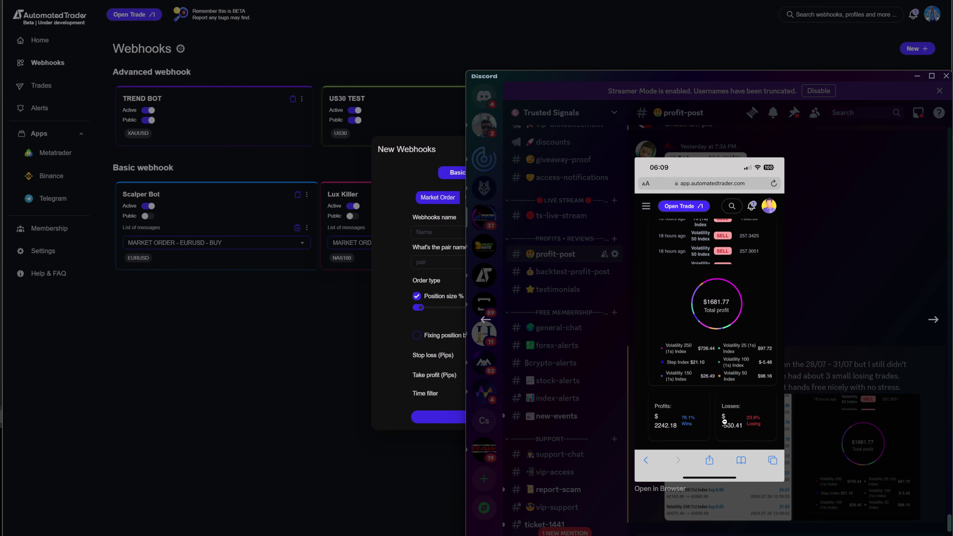
{"action": "left_click", "coordinate": [893, 238]}
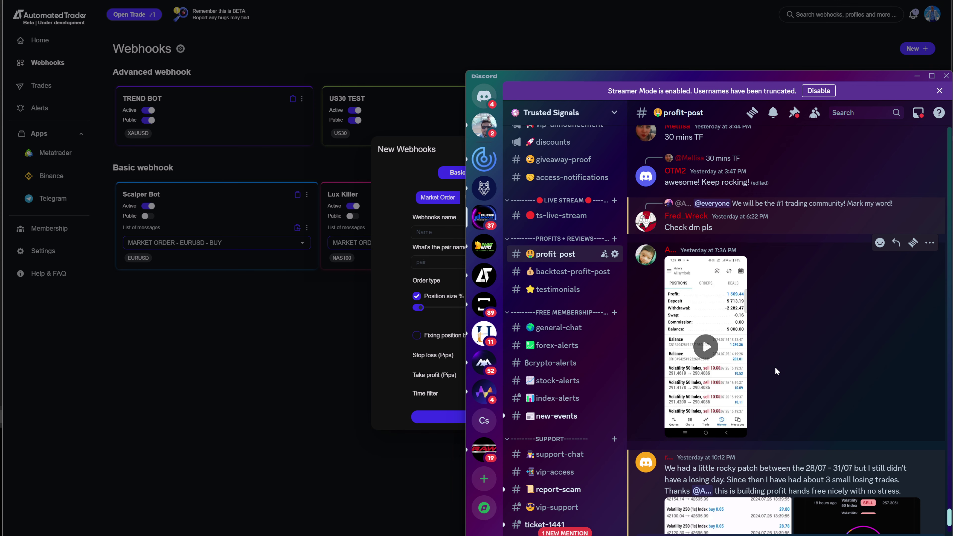
{"action": "scroll", "coordinate": [767, 374], "scroll_direction": "down", "scroll_amount": 2}
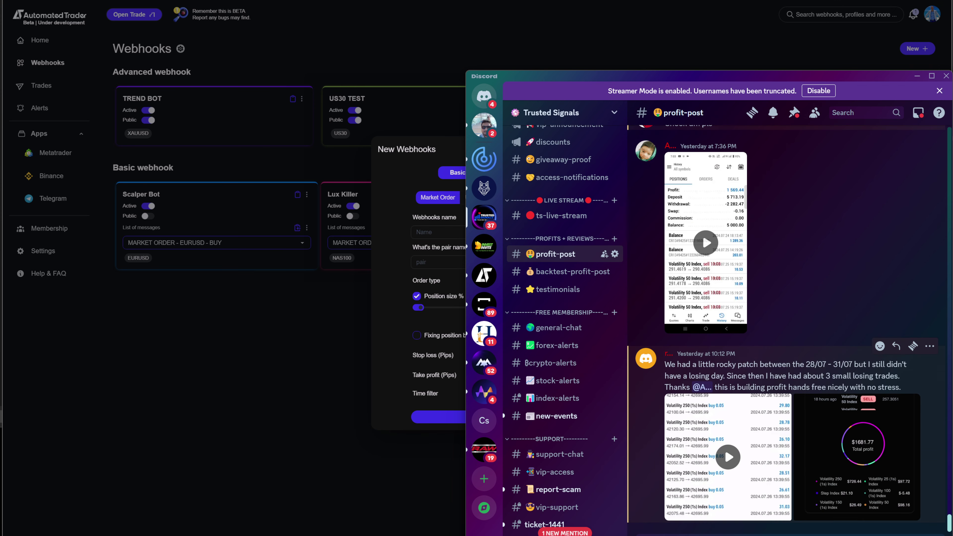
{"action": "scroll", "coordinate": [800, 314], "scroll_direction": "up", "scroll_amount": 6}
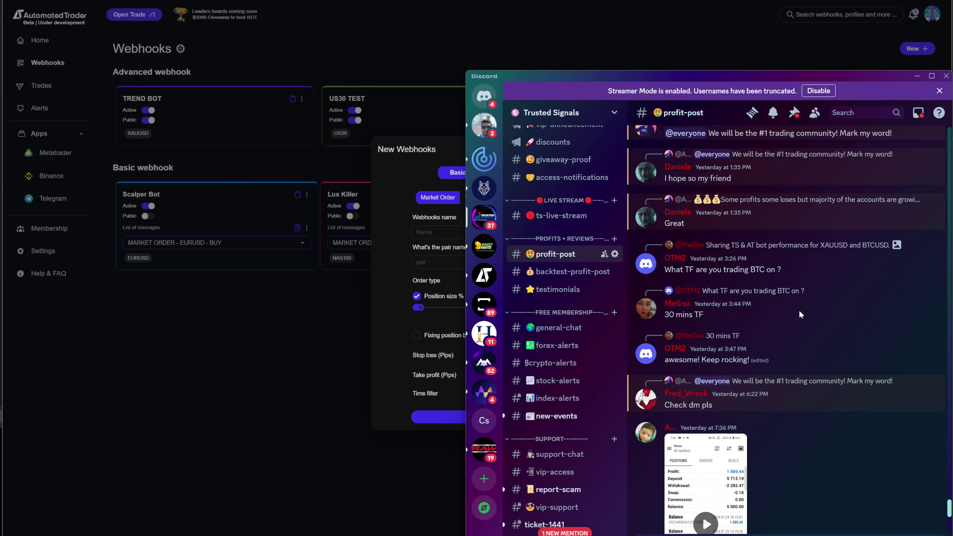
{"action": "scroll", "coordinate": [800, 314], "scroll_direction": "up", "scroll_amount": 8}
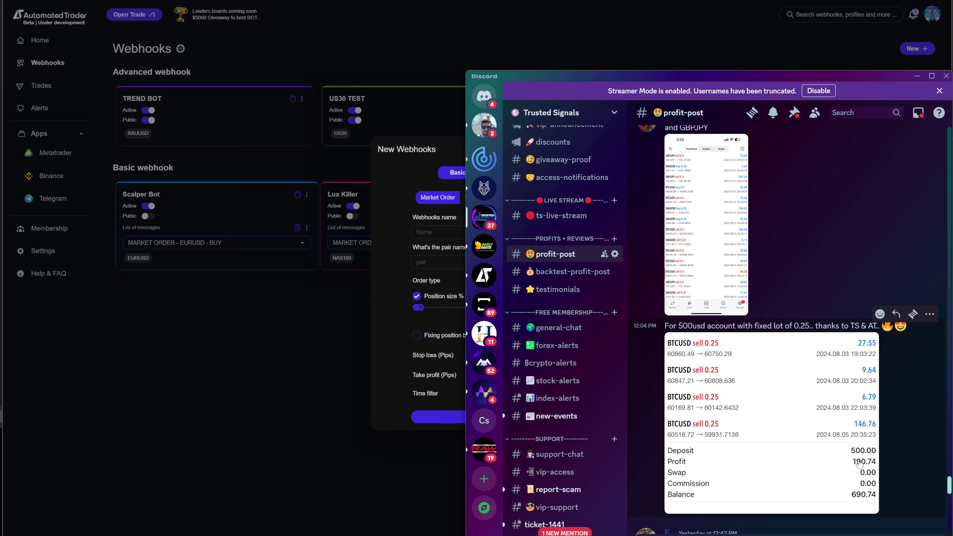
{"action": "scroll", "coordinate": [713, 413], "scroll_direction": "up", "scroll_amount": 3}
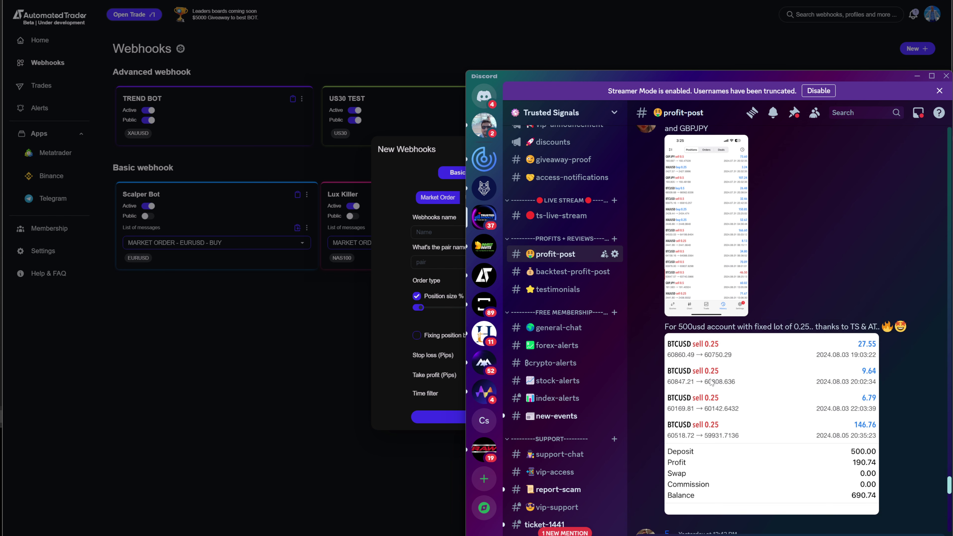
{"action": "left_click", "coordinate": [697, 381]}
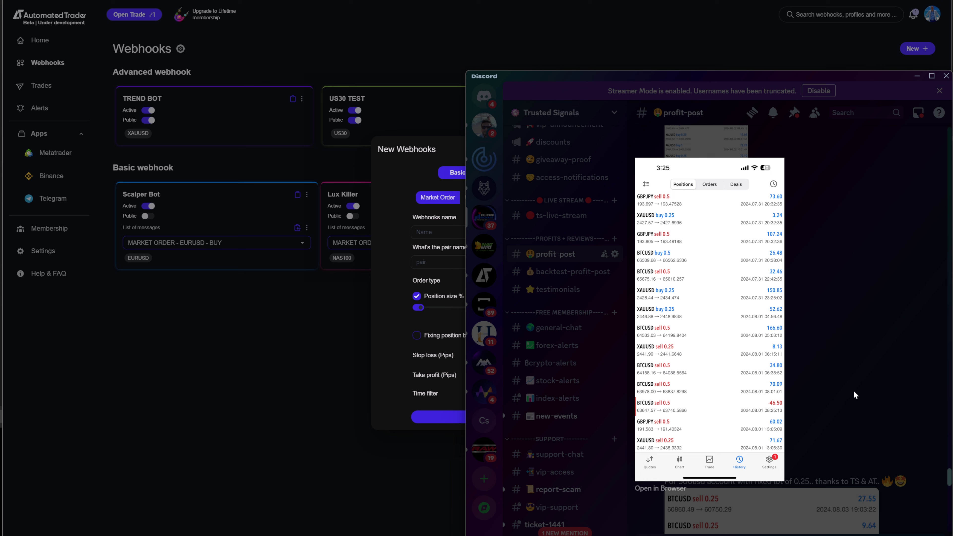
{"action": "left_click", "coordinate": [841, 380]}
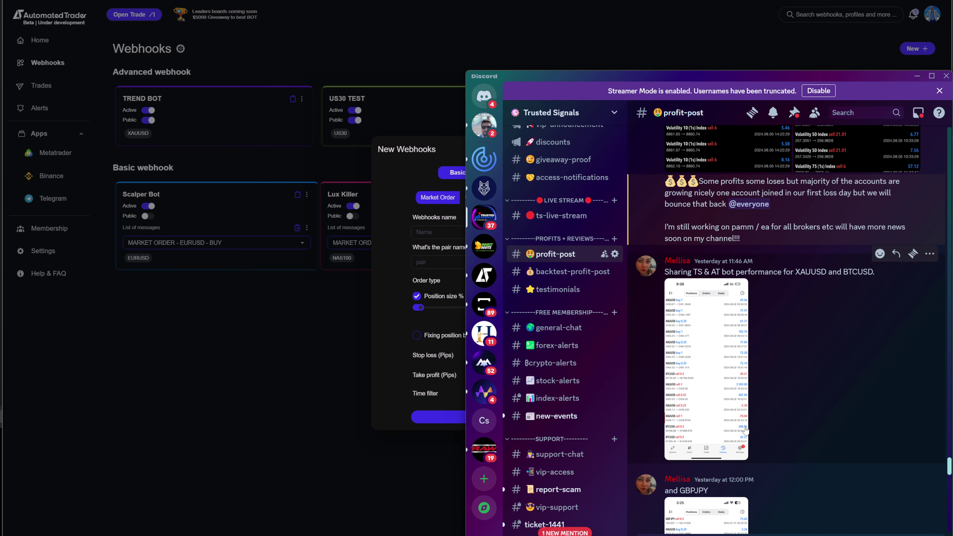
Review the XAUUSD/BTCUSD performance and earlier trades screenshots, then return to Automated Trader.
{"action": "scroll", "coordinate": [750, 419], "scroll_direction": "up", "scroll_amount": 2}
{"action": "left_click", "coordinate": [729, 431]}
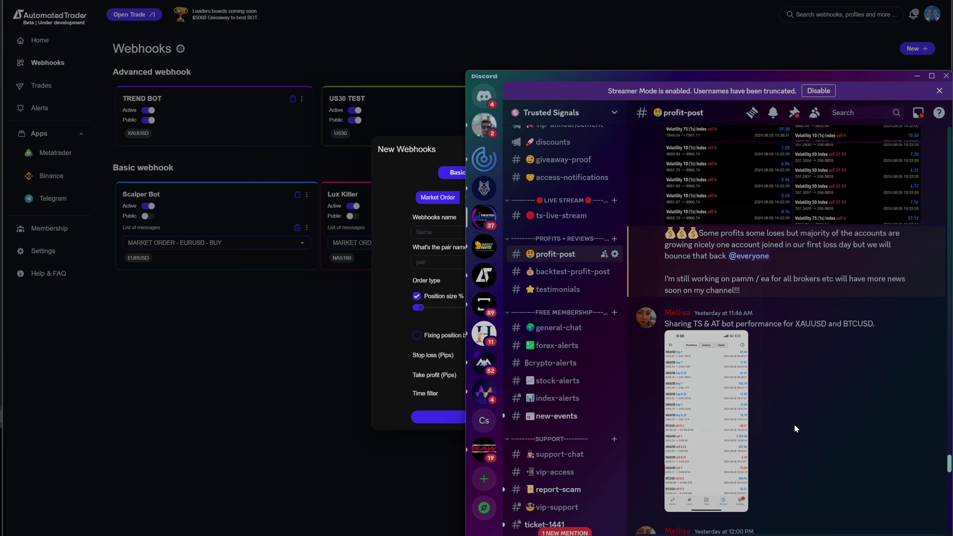
{"action": "left_click", "coordinate": [833, 438]}
{"action": "scroll", "coordinate": [833, 439], "scroll_direction": "up", "scroll_amount": 10}
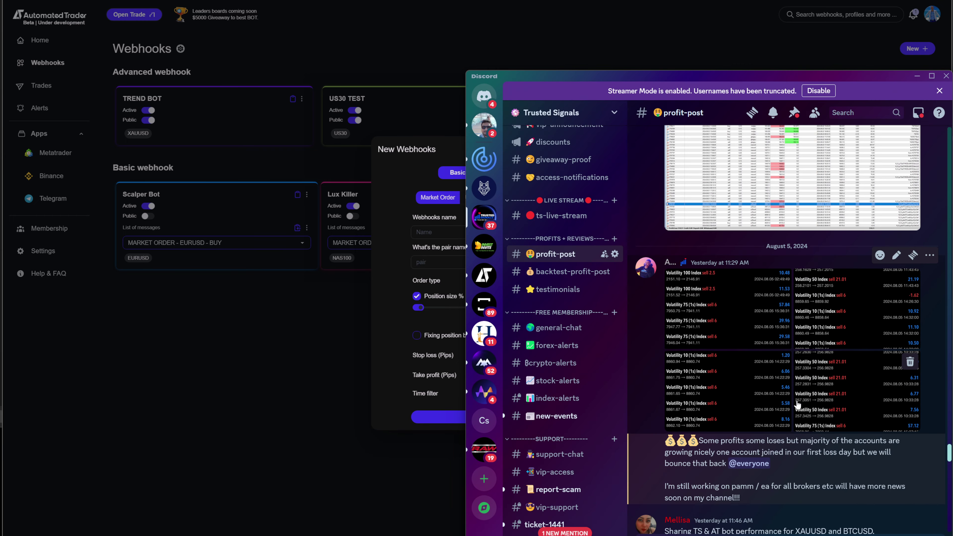
{"action": "left_click", "coordinate": [824, 305]}
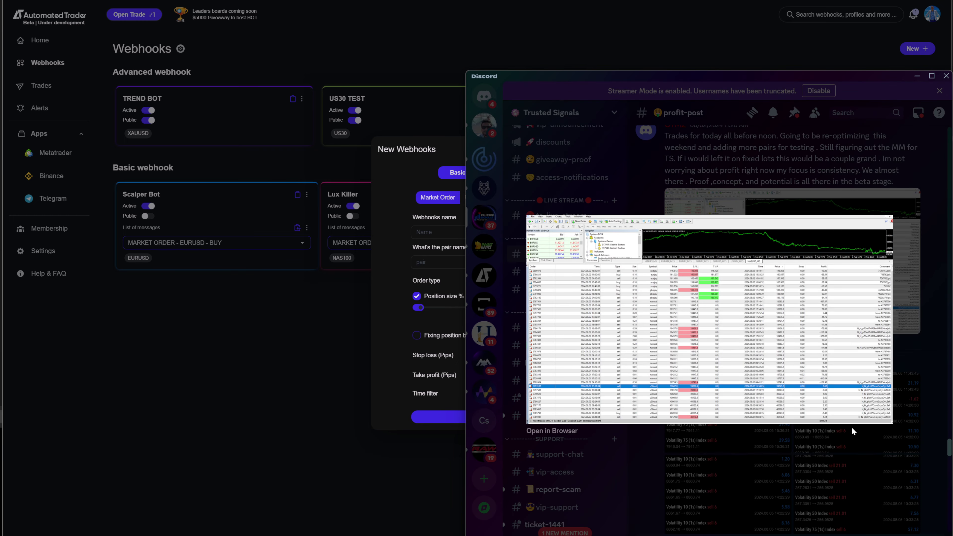
{"action": "left_click", "coordinate": [809, 466]}
{"action": "scroll", "coordinate": [769, 360], "scroll_direction": "up", "scroll_amount": 15}
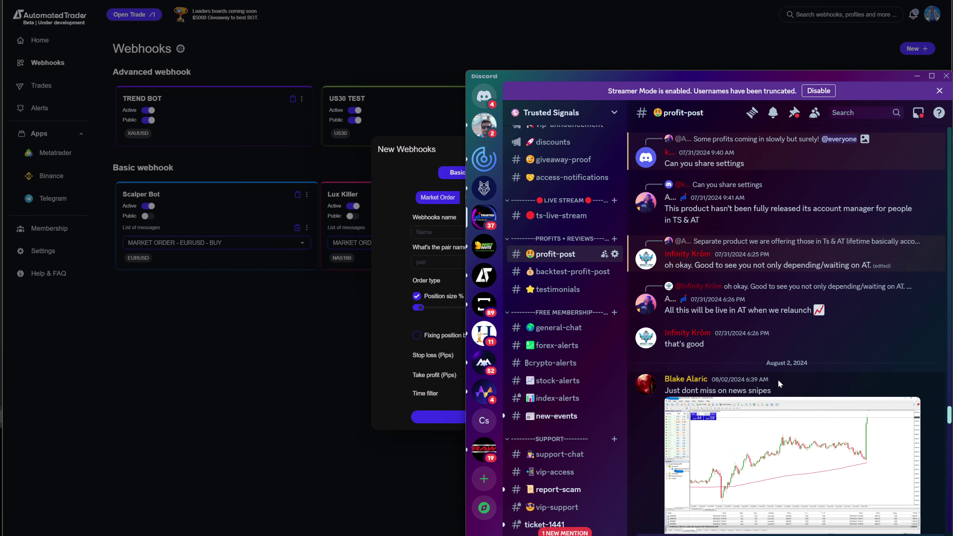
{"action": "scroll", "coordinate": [777, 379], "scroll_direction": "up", "scroll_amount": 10}
{"action": "left_click", "coordinate": [823, 299]}
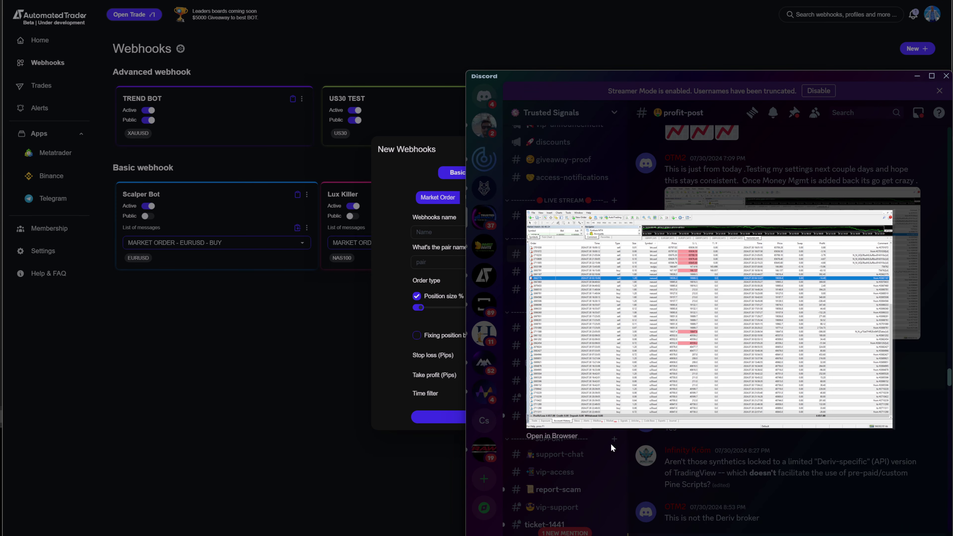
{"action": "left_click", "coordinate": [422, 478]}
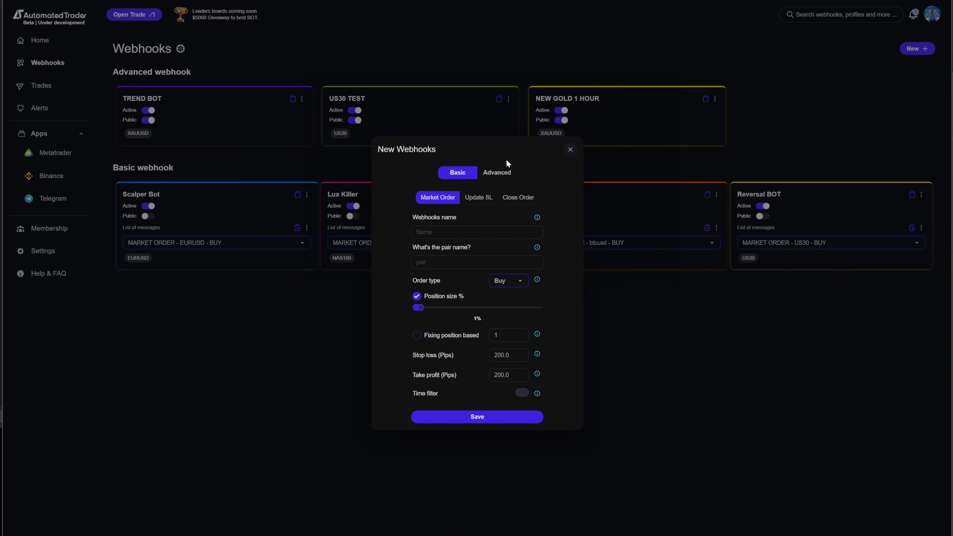
View the Advanced webhook options, then close the New Webhooks form unsaved.
{"action": "left_click", "coordinate": [491, 174]}
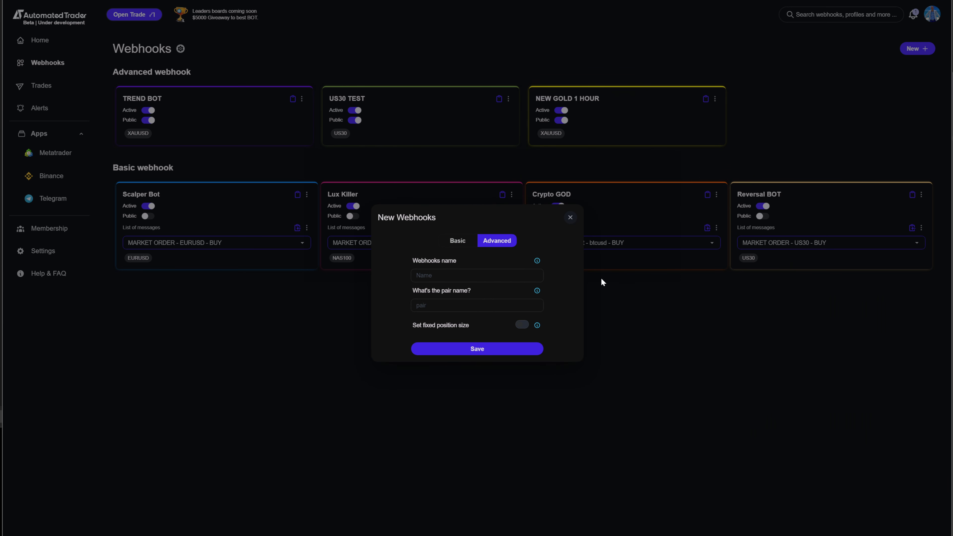
{"action": "left_click", "coordinate": [567, 214]}
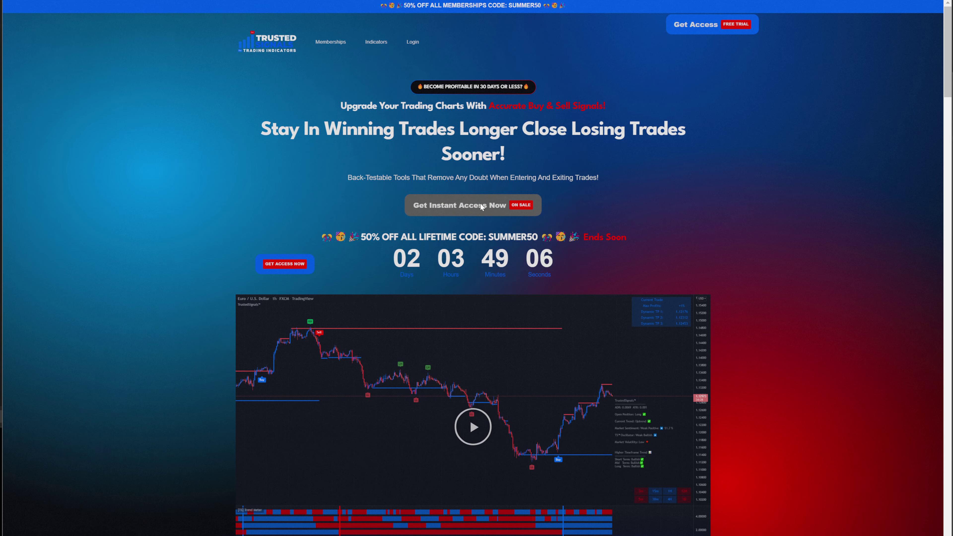
Go to the Trusted Signals product page via Get Instant Access Now.
{"action": "left_click", "coordinate": [480, 206]}
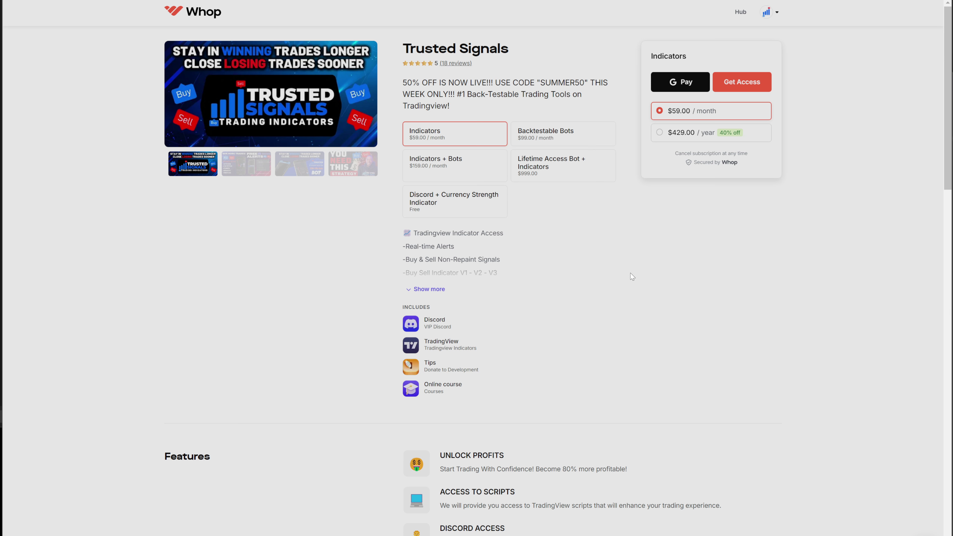
Review the free Discord + Currency Strength Indicator plan and its Trend Meter features.
{"action": "left_click", "coordinate": [429, 211]}
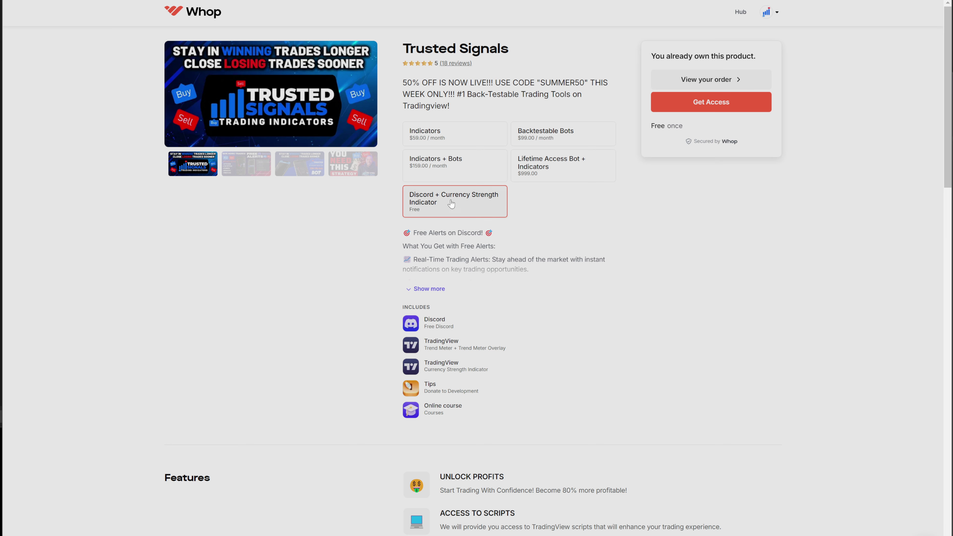
{"action": "left_click_drag", "start_coordinate": [424, 348], "coordinate": [507, 352]}
{"action": "left_click", "coordinate": [554, 343]}
Compare plan prices, then check out the $999.00 Lifetime Access Bot + Indicators plan.
{"action": "left_click", "coordinate": [447, 136]}
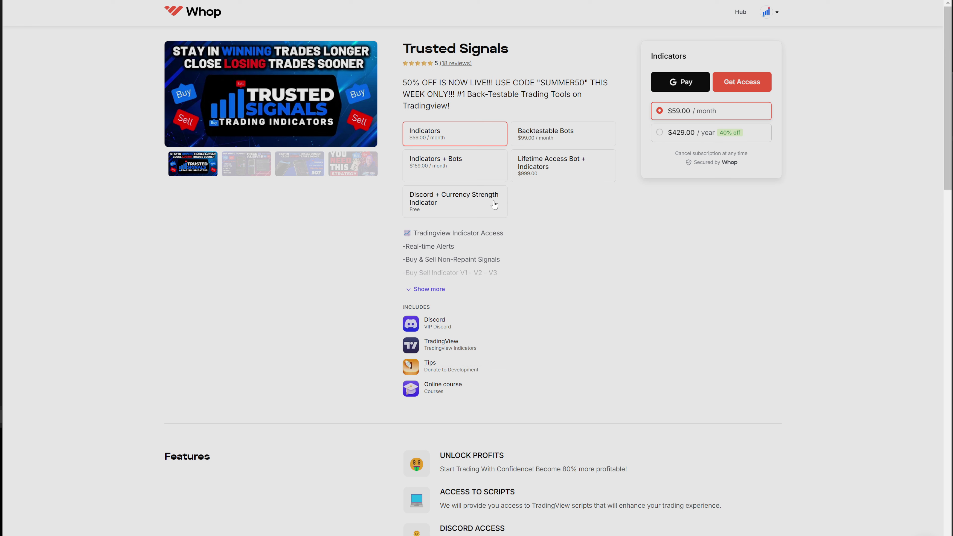
{"action": "left_click", "coordinate": [472, 170]}
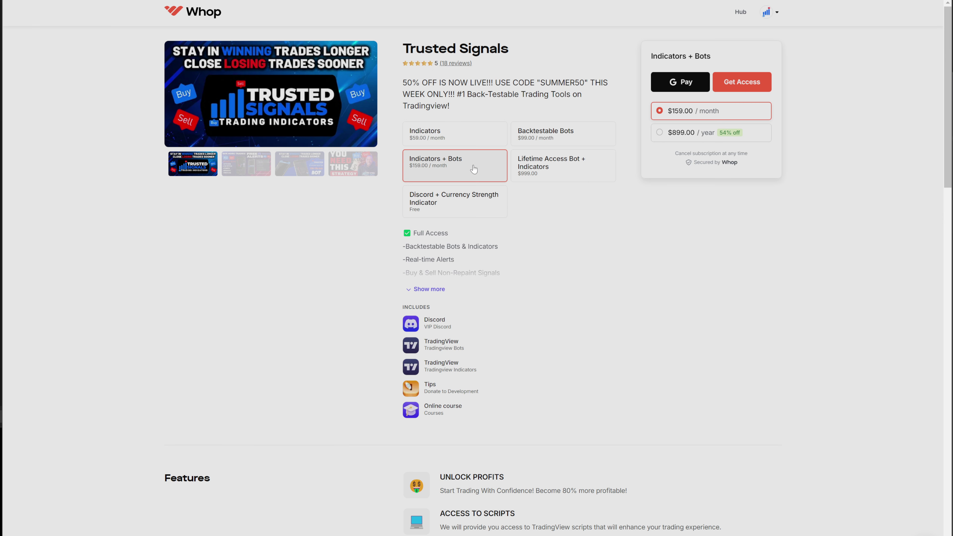
{"action": "left_click", "coordinate": [529, 170]}
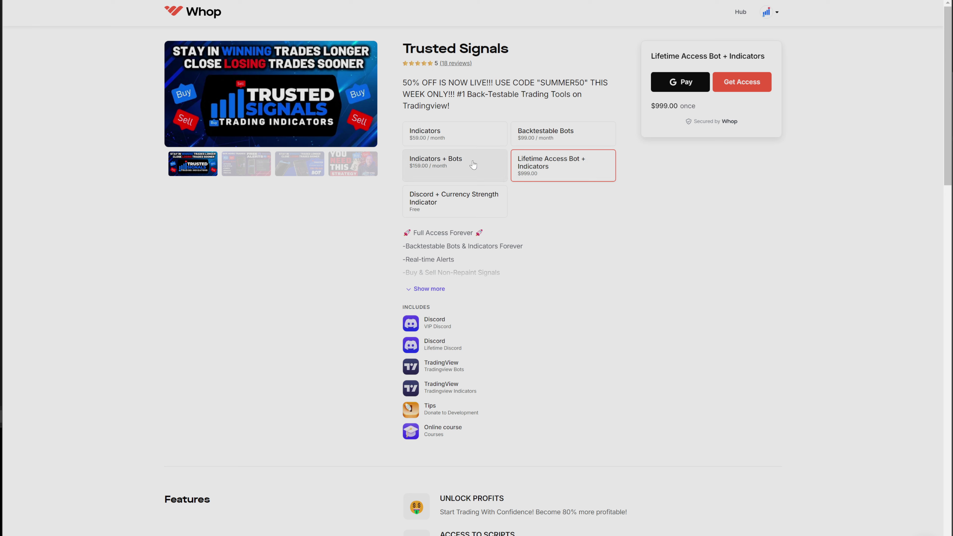
{"action": "left_click", "coordinate": [563, 142]}
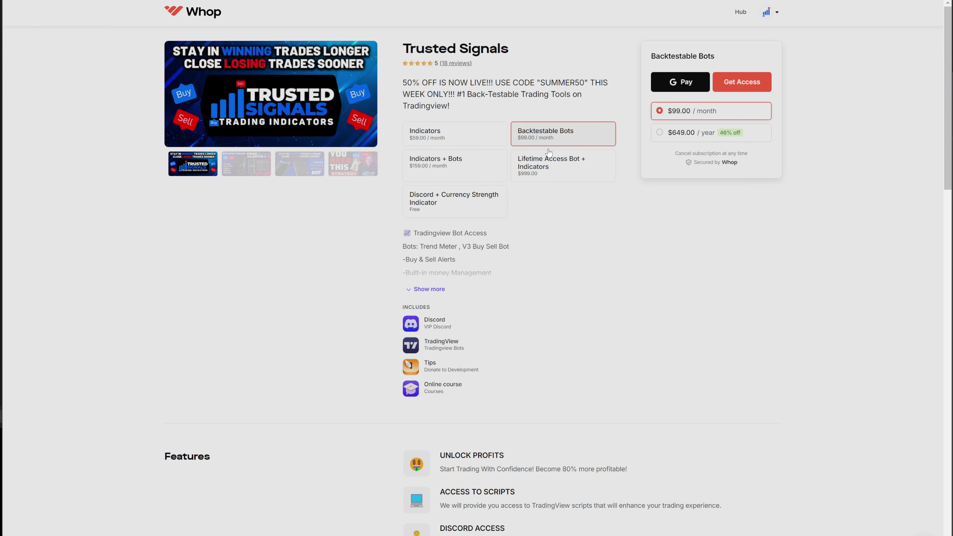
{"action": "left_click", "coordinate": [552, 172]}
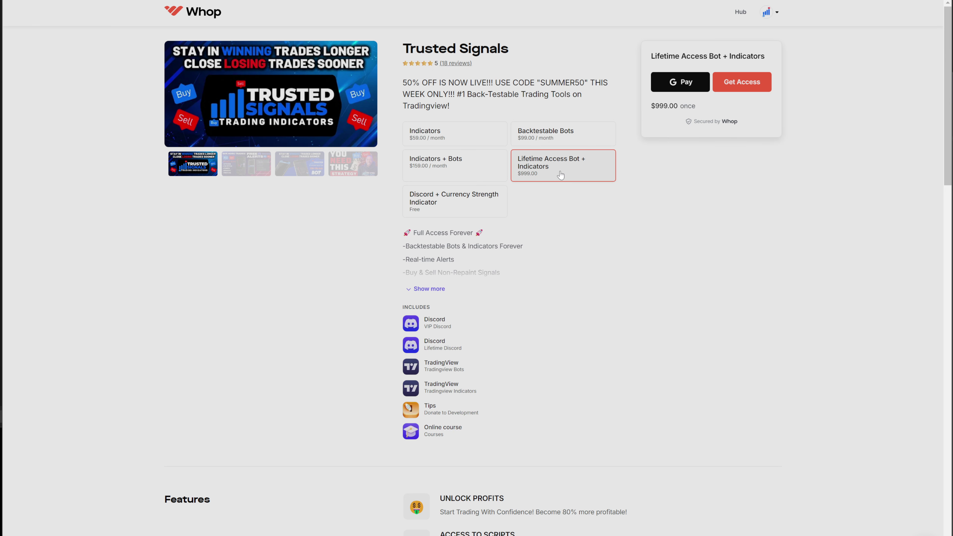
{"action": "left_click", "coordinate": [752, 88]}
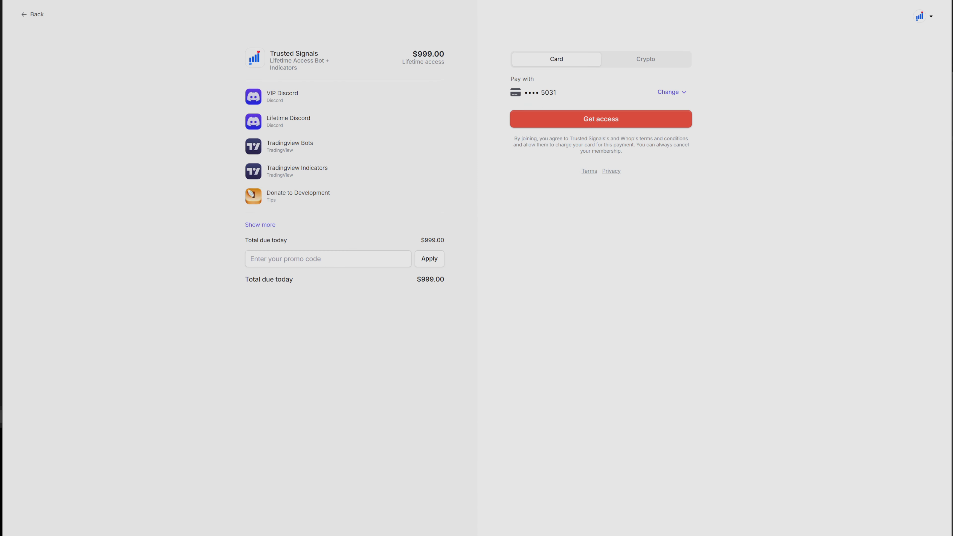
Apply promo code SUMMER50 ($499.50), then remove it to restore the $999.00 total.
{"action": "type", "text": "SUMMER50"}
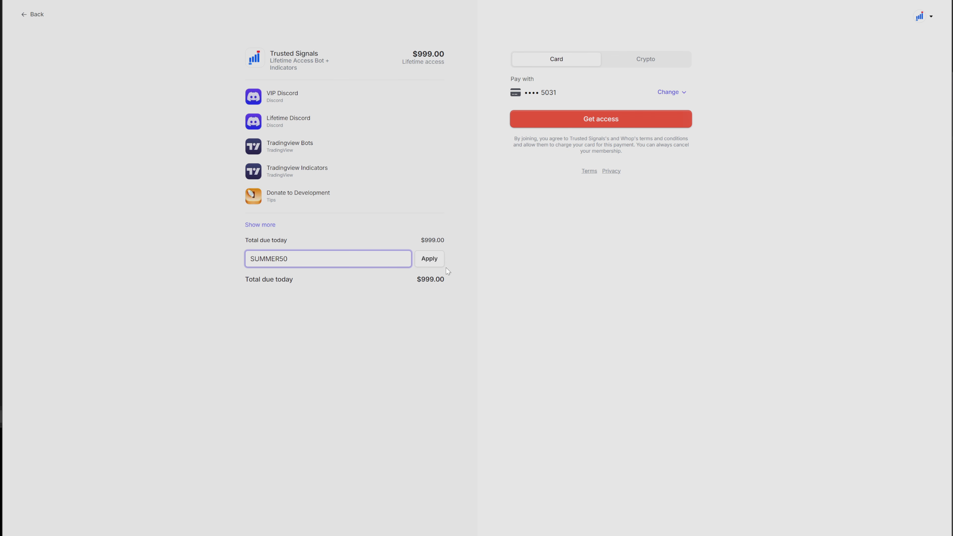
{"action": "left_click", "coordinate": [420, 258]}
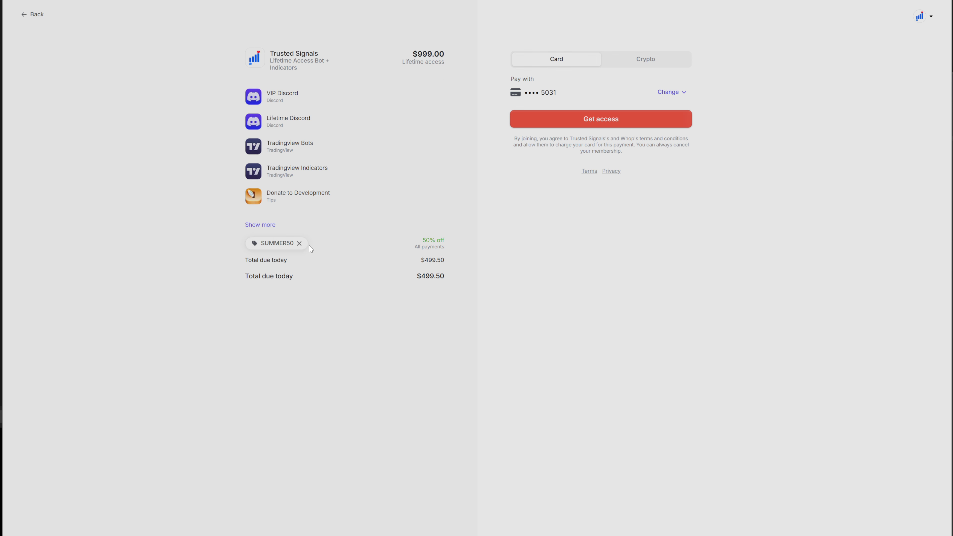
{"action": "left_click", "coordinate": [299, 243]}
{"action": "mouse_move", "coordinate": [416, 240]}
{"action": "left_mouse_down"}
{"action": "mouse_move", "coordinate": [453, 242]}
{"action": "mouse_move", "coordinate": [433, 250]}
{"action": "left_mouse_up"}
{"action": "left_click", "coordinate": [478, 255]}
{"action": "left_click", "coordinate": [484, 254]}
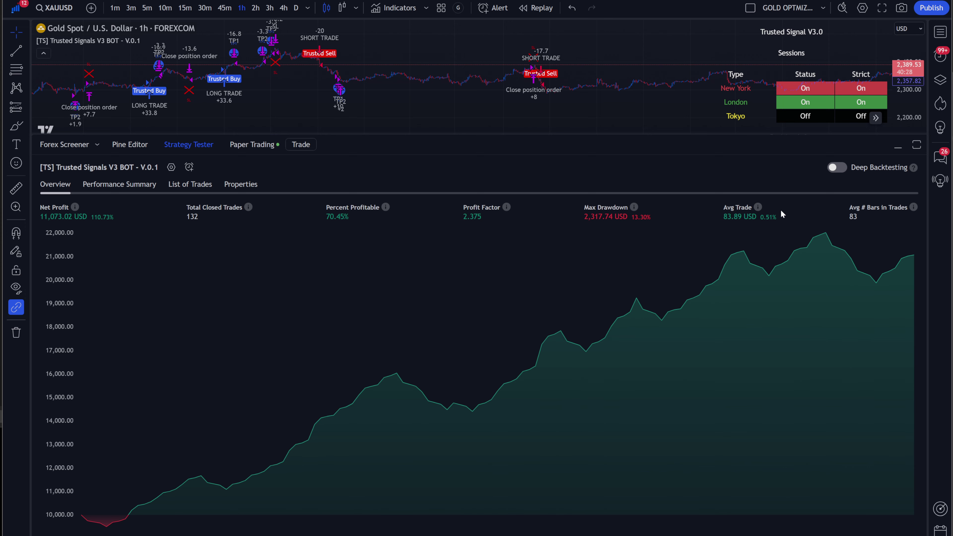
Collapse and restore the Trusted Signals V3 BOT backtest results, then open the strategy's input settings.
{"action": "left_click", "coordinate": [898, 147]}
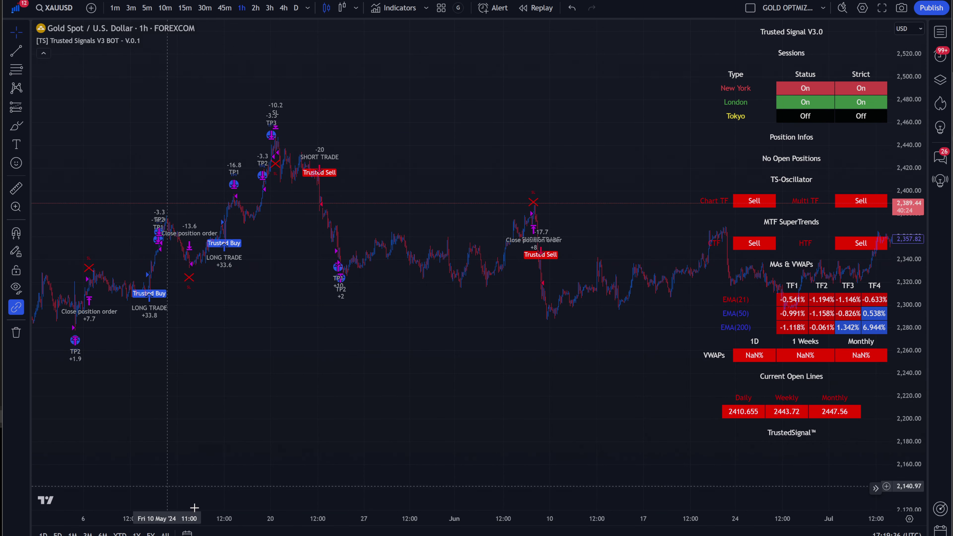
{"action": "left_click", "coordinate": [189, 534]}
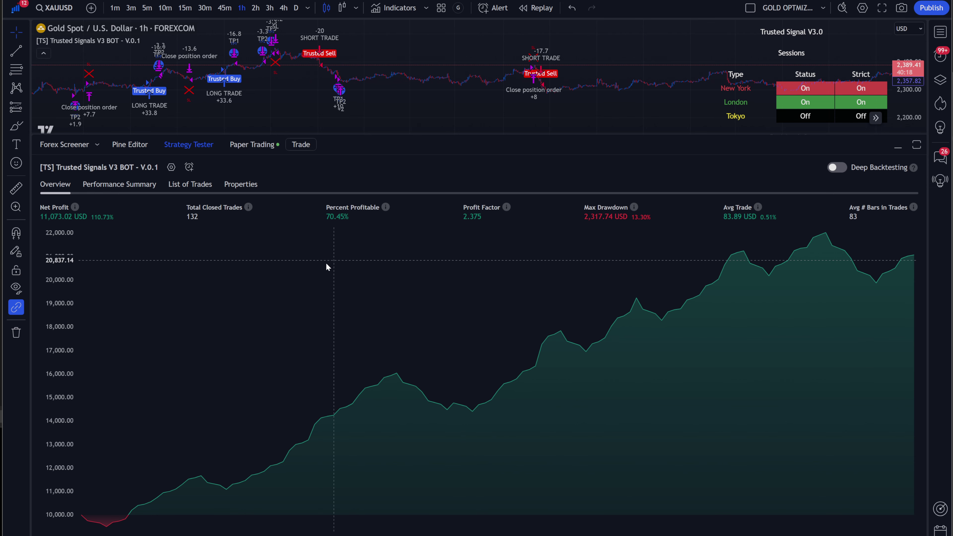
{"action": "left_click", "coordinate": [171, 167]}
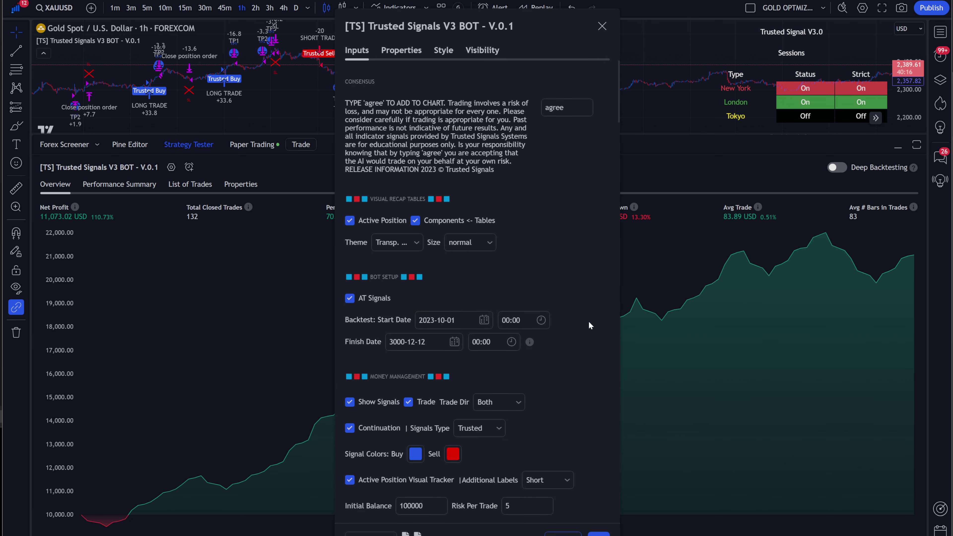
Scroll down through the Trusted Signals V3 BOT inputs to the bottom of the list.
{"action": "scroll", "coordinate": [588, 321], "scroll_direction": "down", "scroll_amount": 5}
{"action": "scroll", "coordinate": [569, 309], "scroll_direction": "down", "scroll_amount": 4}
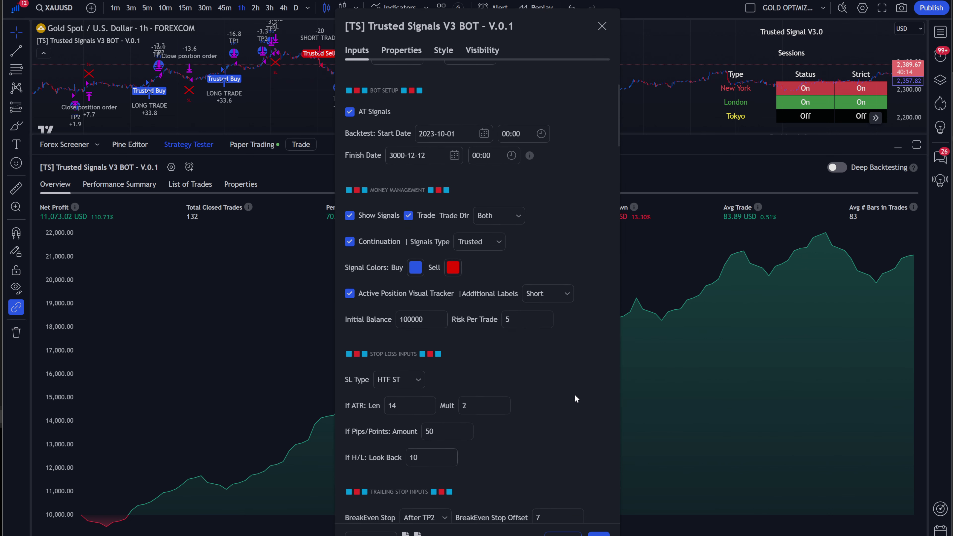
{"action": "scroll", "coordinate": [566, 397], "scroll_direction": "down", "scroll_amount": 4}
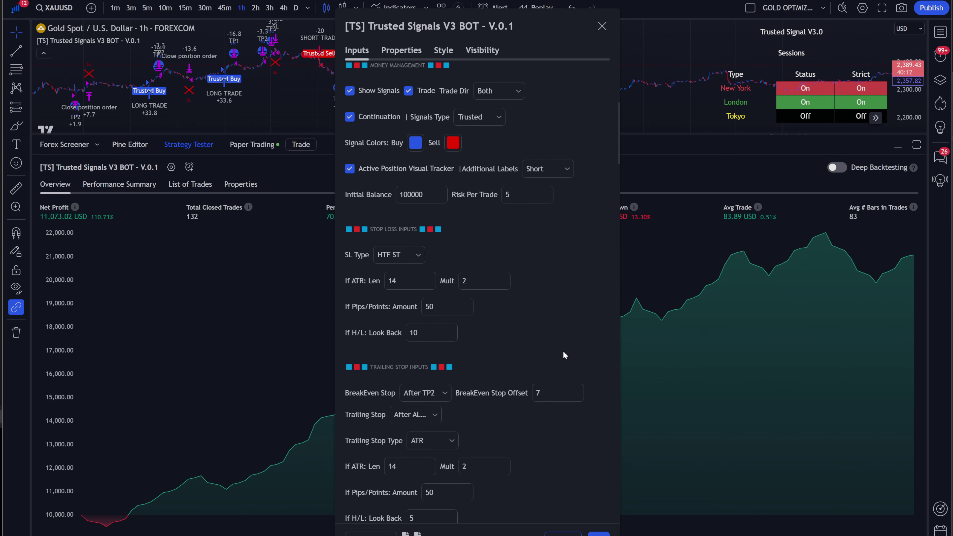
{"action": "scroll", "coordinate": [564, 407], "scroll_direction": "down", "scroll_amount": 5}
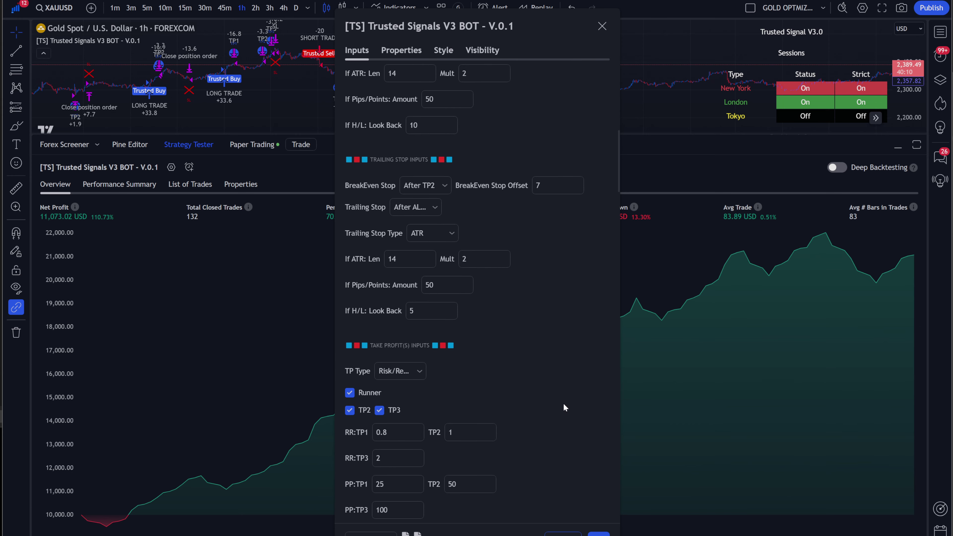
{"action": "scroll", "coordinate": [566, 346], "scroll_direction": "up", "scroll_amount": 3}
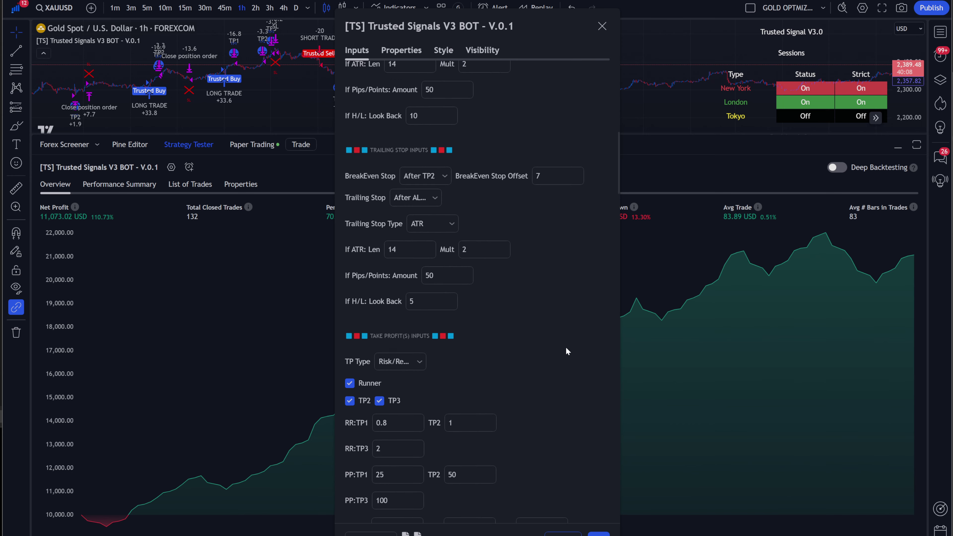
{"action": "scroll", "coordinate": [565, 347], "scroll_direction": "down", "scroll_amount": 3}
{"action": "scroll", "coordinate": [536, 436], "scroll_direction": "down", "scroll_amount": 9}
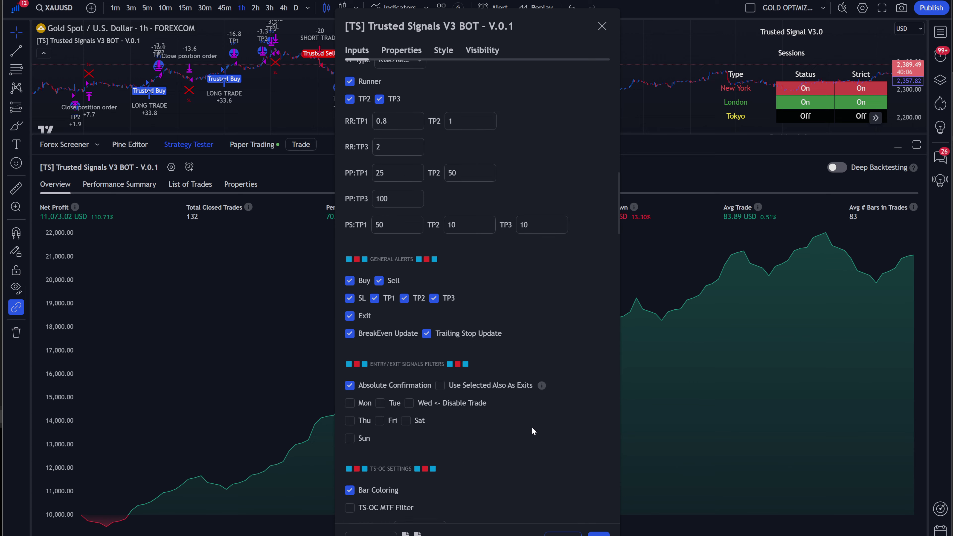
{"action": "scroll", "coordinate": [536, 427], "scroll_direction": "down", "scroll_amount": 5}
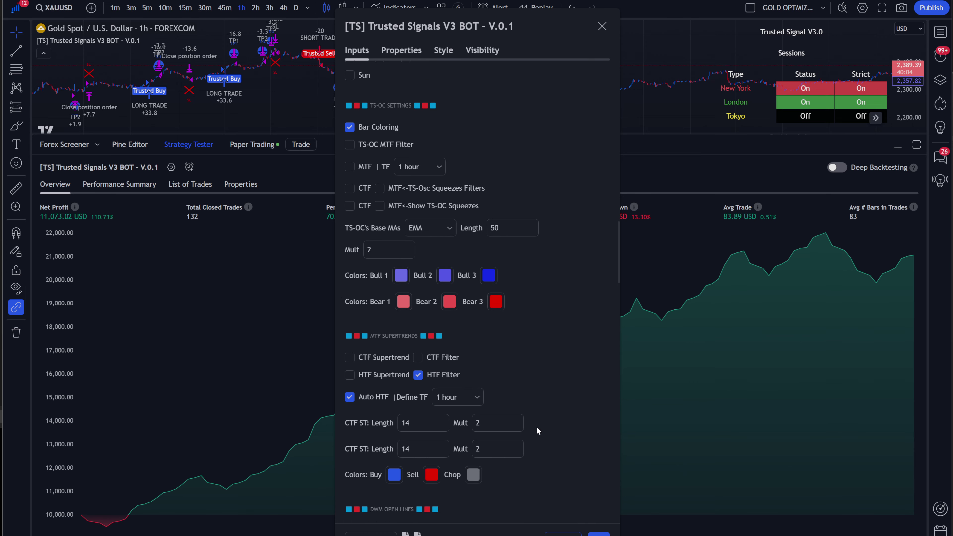
{"action": "scroll", "coordinate": [541, 393], "scroll_direction": "down", "scroll_amount": 4}
{"action": "scroll", "coordinate": [542, 394], "scroll_direction": "down", "scroll_amount": 8}
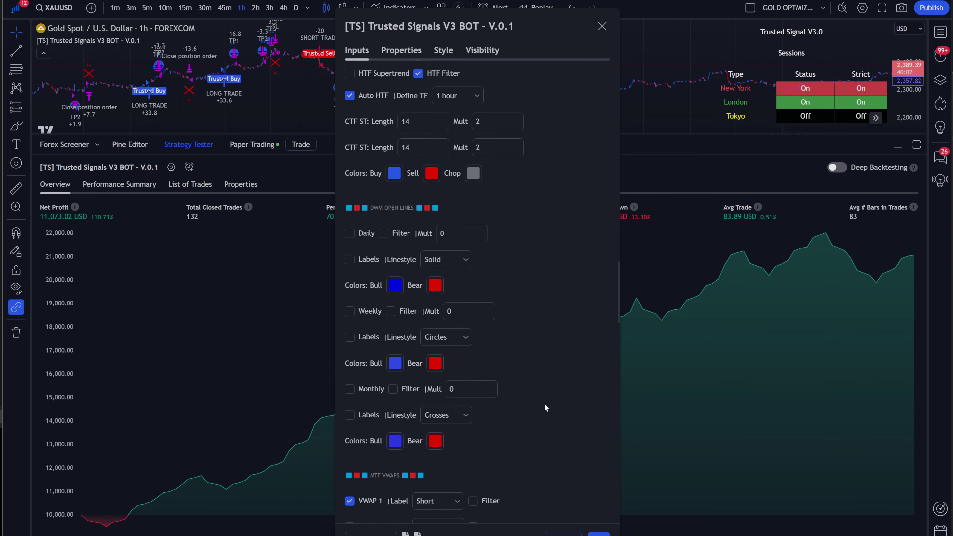
{"action": "scroll", "coordinate": [567, 405], "scroll_direction": "down", "scroll_amount": 15}
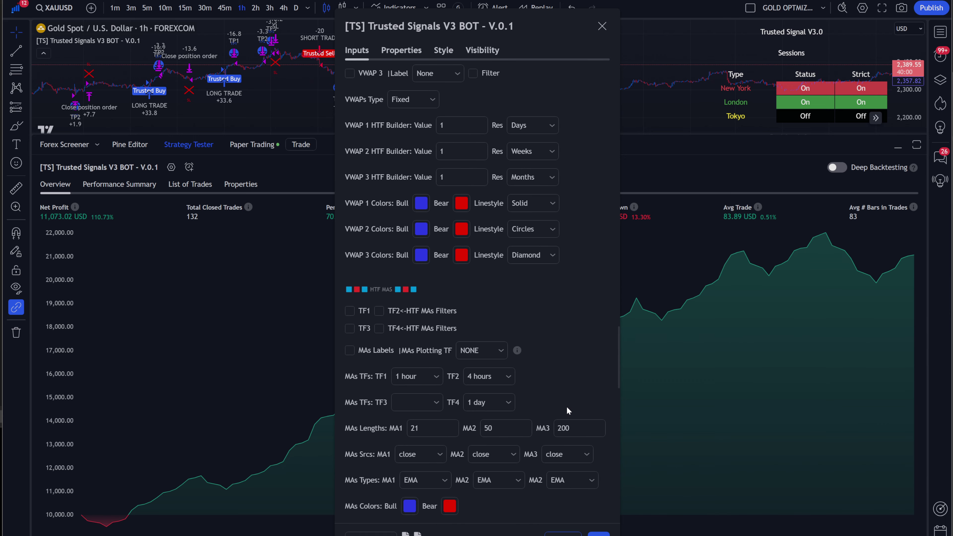
{"action": "scroll", "coordinate": [570, 417], "scroll_direction": "down", "scroll_amount": 16}
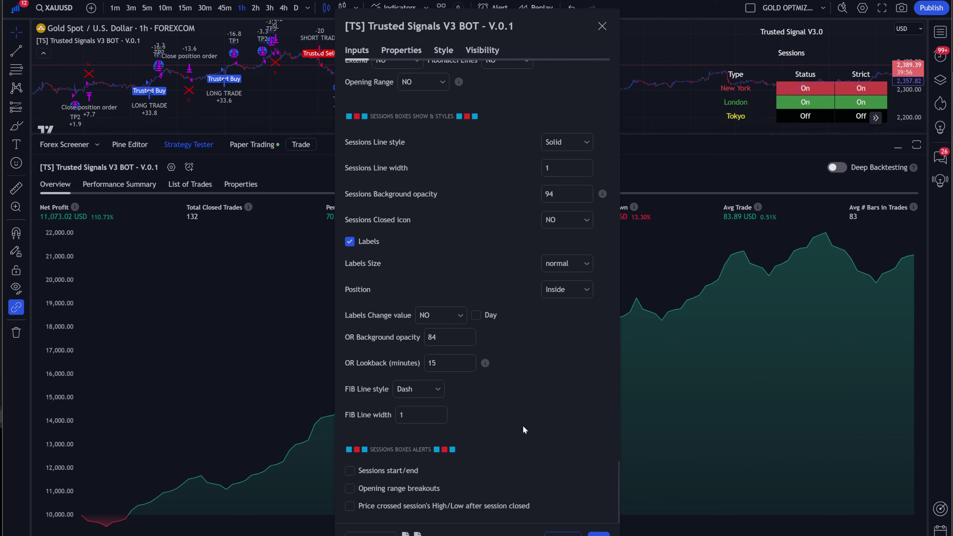
Scroll back to the top of the inputs and close the strategy settings dialog.
{"action": "scroll", "coordinate": [523, 426], "scroll_direction": "up", "scroll_amount": 12}
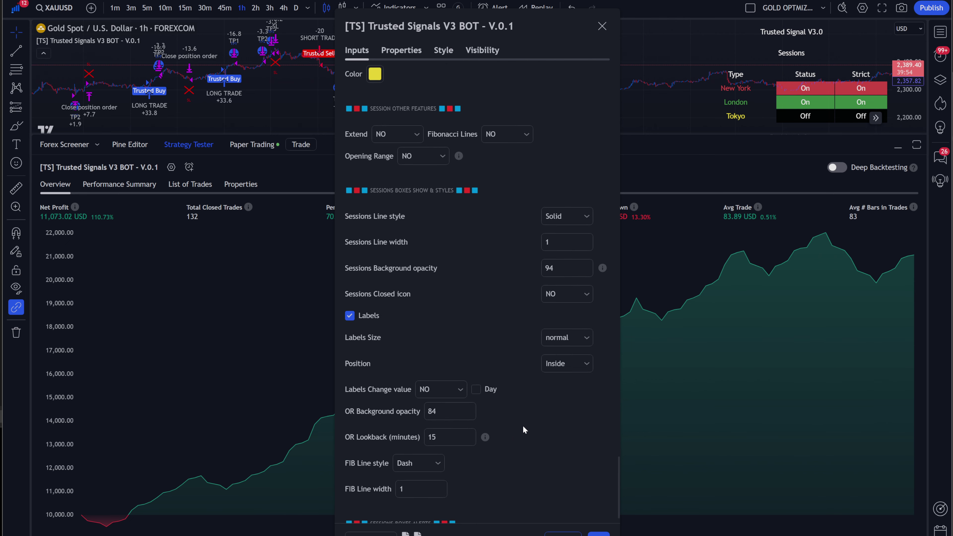
{"action": "scroll", "coordinate": [528, 473], "scroll_direction": "up", "scroll_amount": 10}
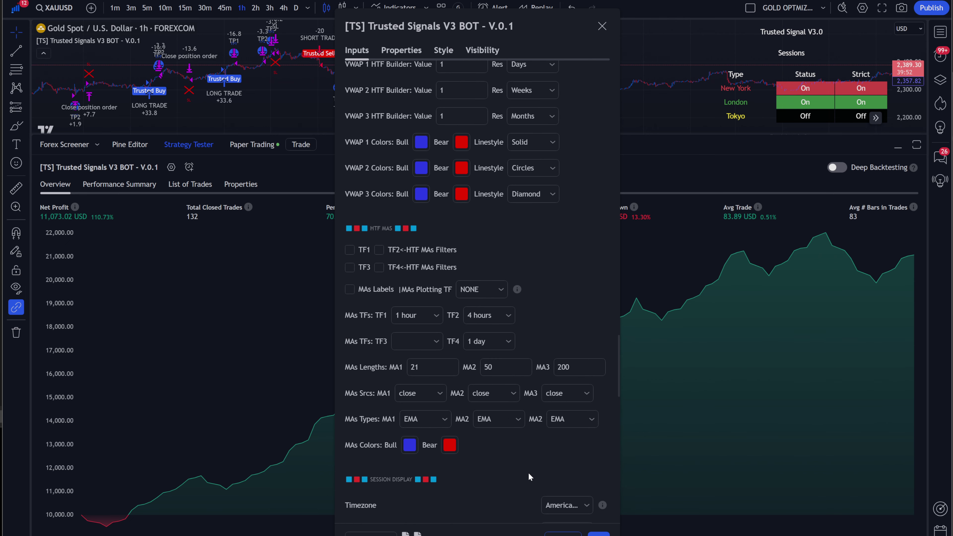
{"action": "scroll", "coordinate": [579, 439], "scroll_direction": "up", "scroll_amount": 10}
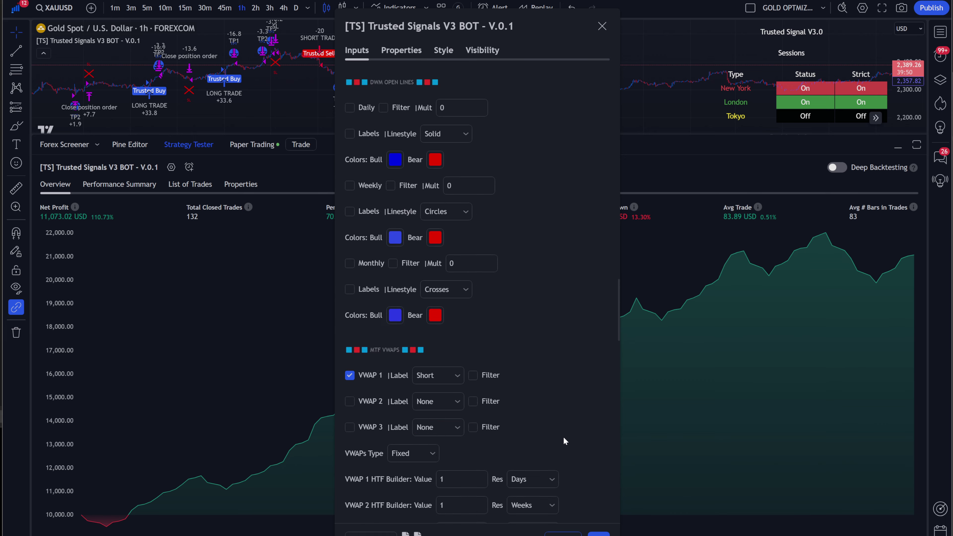
{"action": "scroll", "coordinate": [521, 434], "scroll_direction": "up", "scroll_amount": 15}
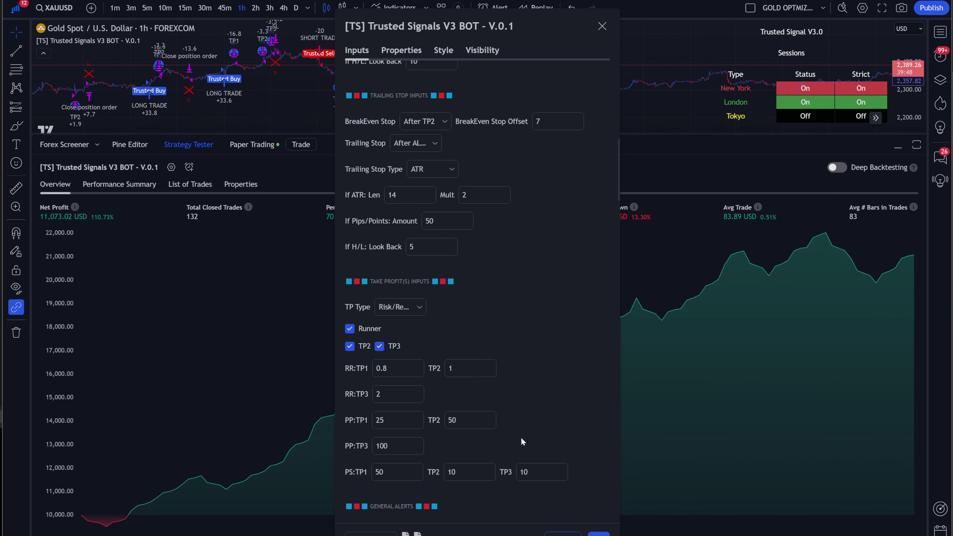
{"action": "scroll", "coordinate": [540, 391], "scroll_direction": "up", "scroll_amount": 1}
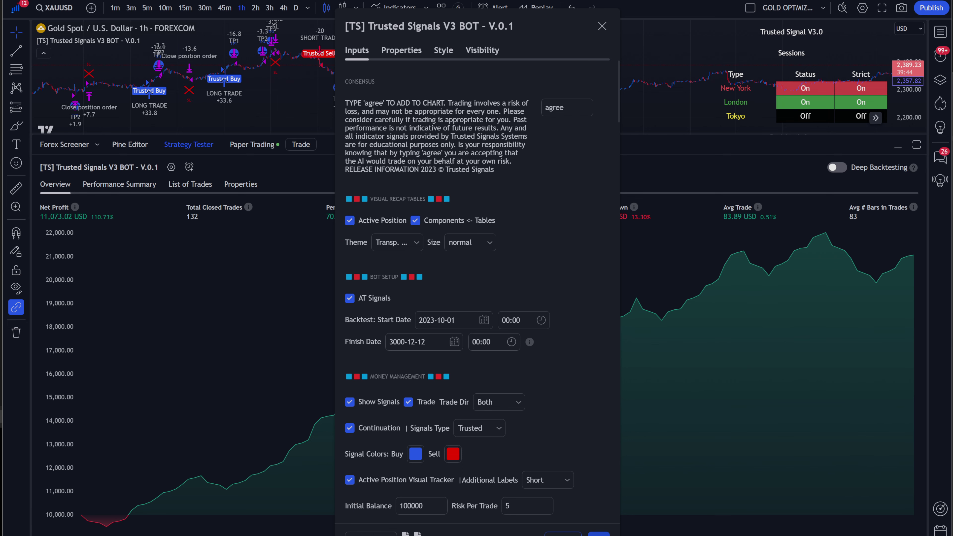
{"action": "left_click", "coordinate": [598, 533]}
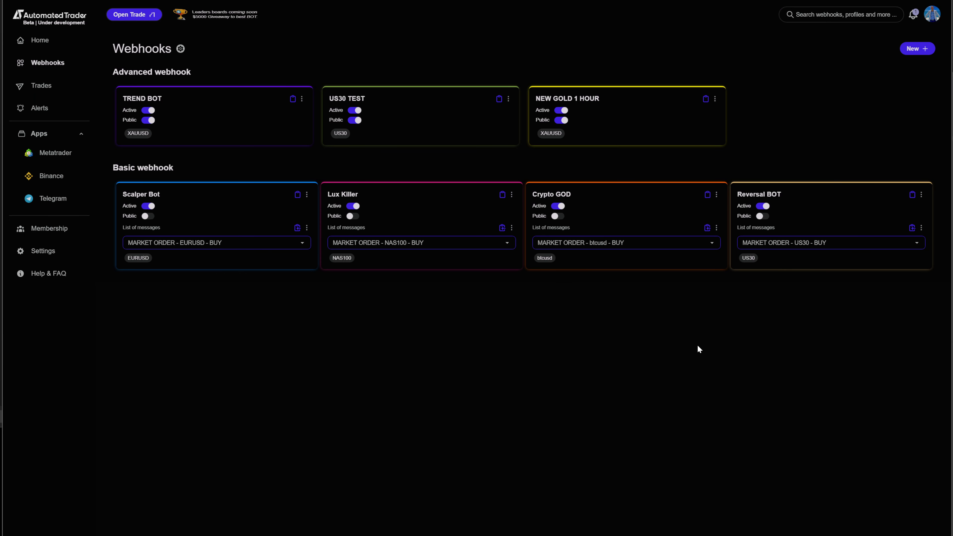
Start a new advanced webhook named 'gold bot youtube!'.
{"action": "left_click", "coordinate": [917, 49]}
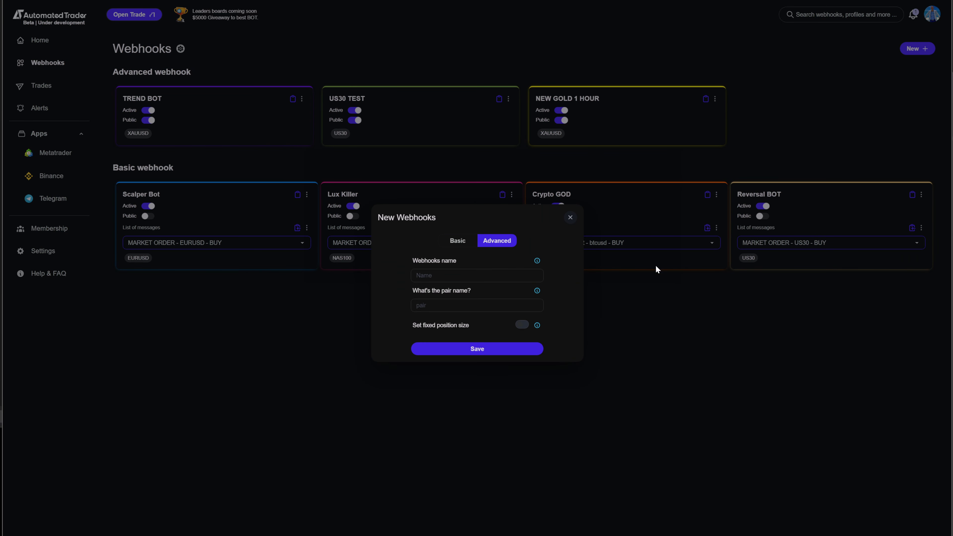
{"action": "left_click", "coordinate": [525, 276]}
{"action": "type", "text": "gold bot youtube!"}
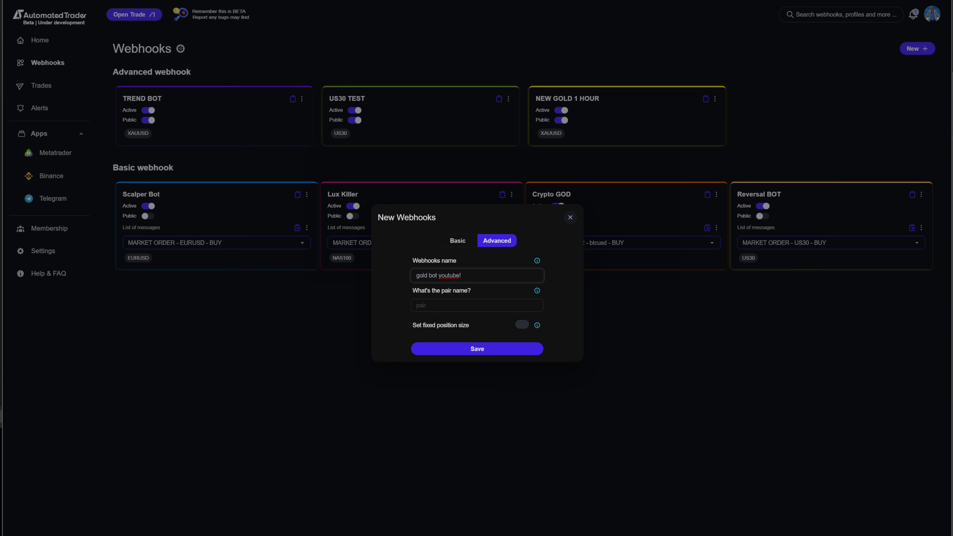
Set the webhook's pair to XAUUSD and leave fixed position size switched off.
{"action": "left_click", "coordinate": [416, 306]}
{"action": "type", "text": "XAUUSD"}
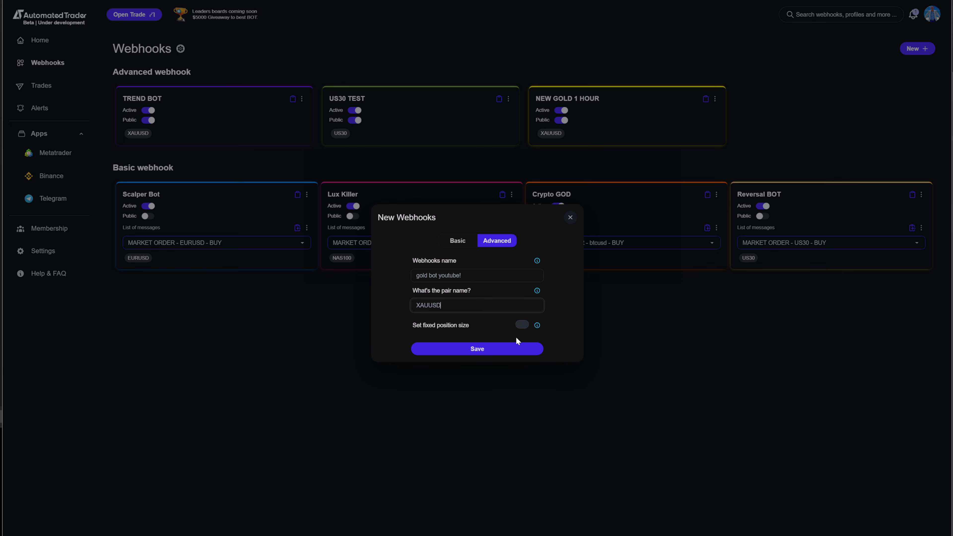
{"action": "left_click", "coordinate": [522, 325]}
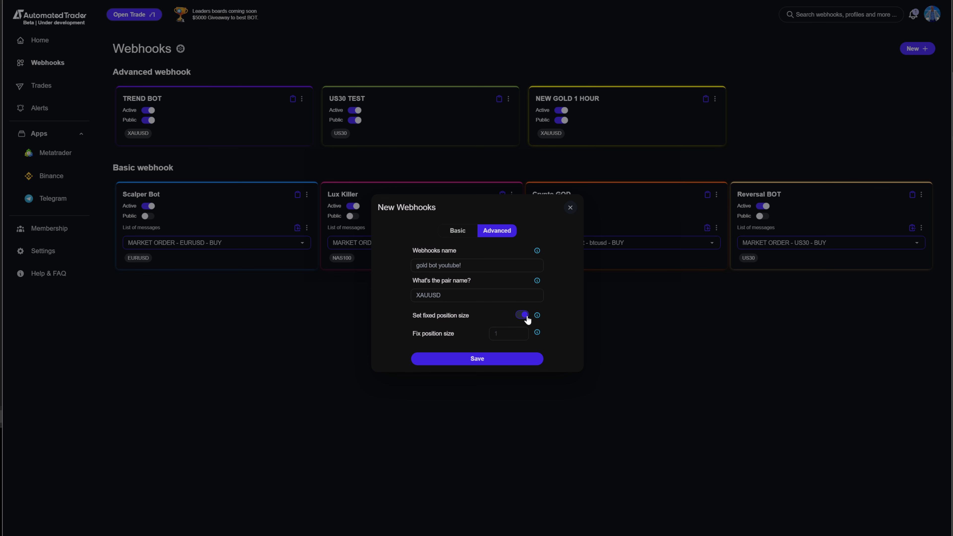
{"action": "left_click", "coordinate": [517, 317]}
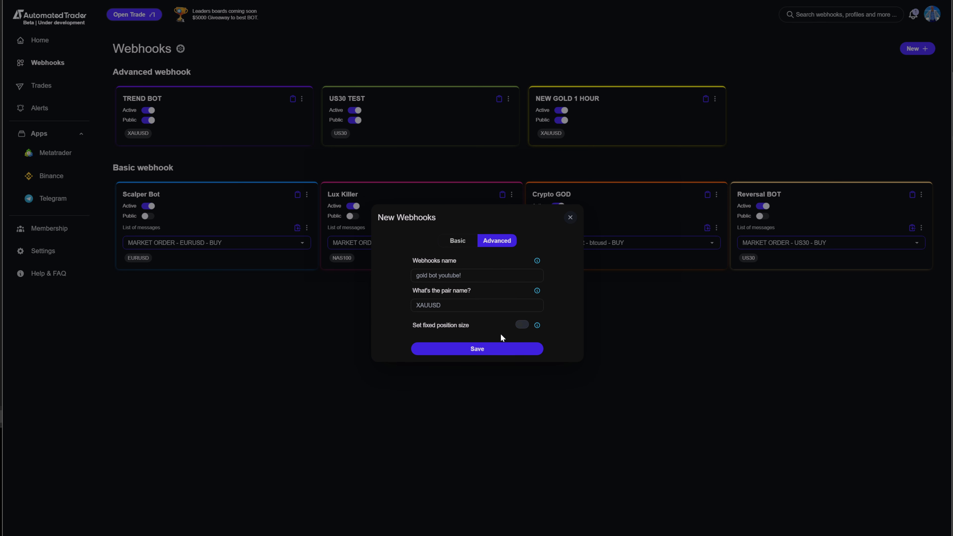
{"action": "mouse_move", "coordinate": [540, 333]}
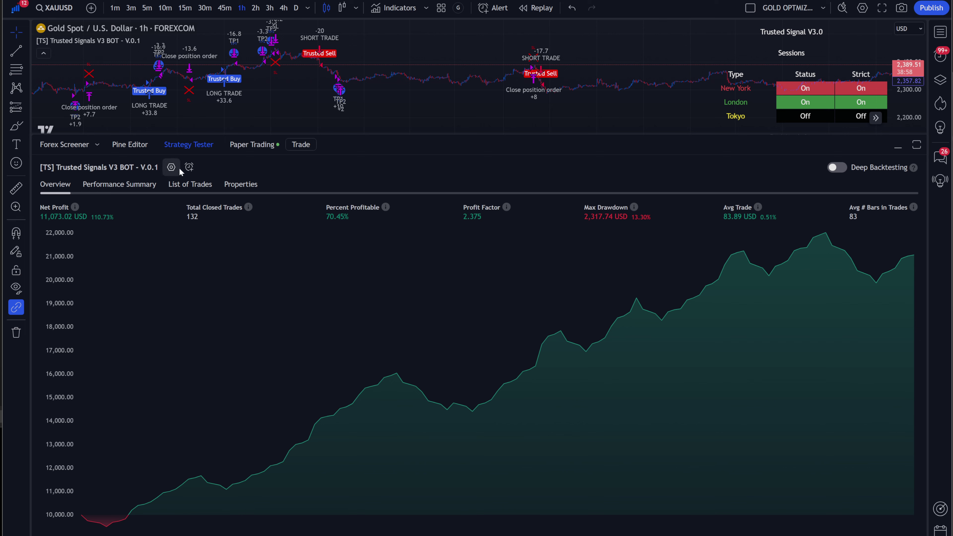
{"action": "left_click", "coordinate": [178, 169]}
{"action": "scroll", "coordinate": [463, 306], "scroll_direction": "down", "scroll_amount": 5}
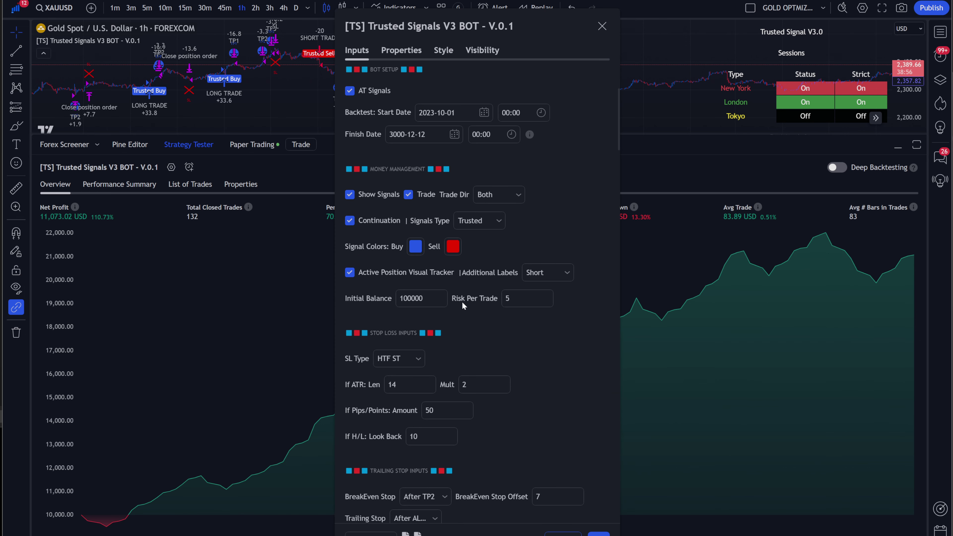
{"action": "left_click", "coordinate": [503, 304]}
{"action": "key", "text": "Return"}
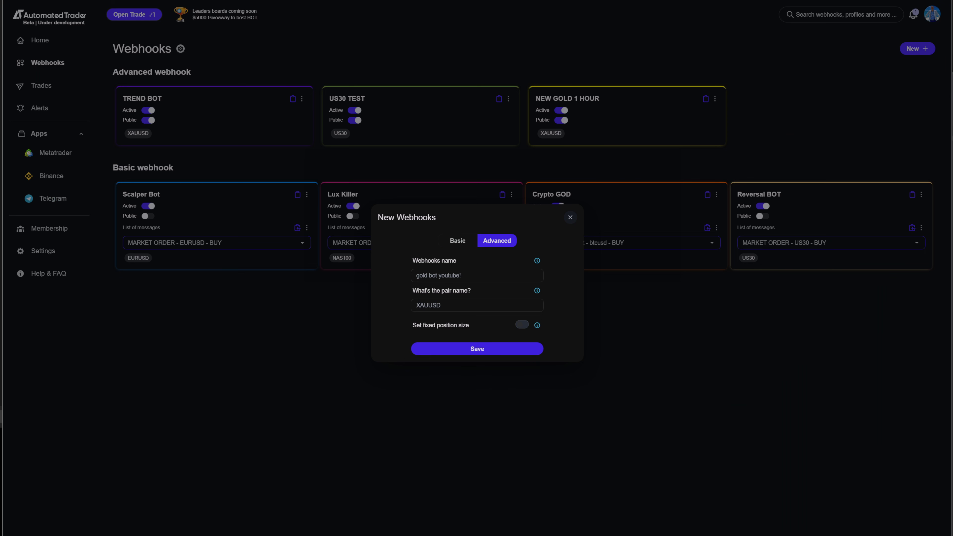
Rename the webhook to 'gold bot youtube! PROFITS' and save it.
{"action": "left_click", "coordinate": [462, 275]}
{"action": "type", "text": "profits"}
{"action": "key", "text": "BackSpace"}
{"action": "key", "text": "BackSpace"}
{"action": "key", "text": "BackSpace"}
{"action": "type", "text": "PROFITS"}
{"action": "left_click", "coordinate": [478, 352]}
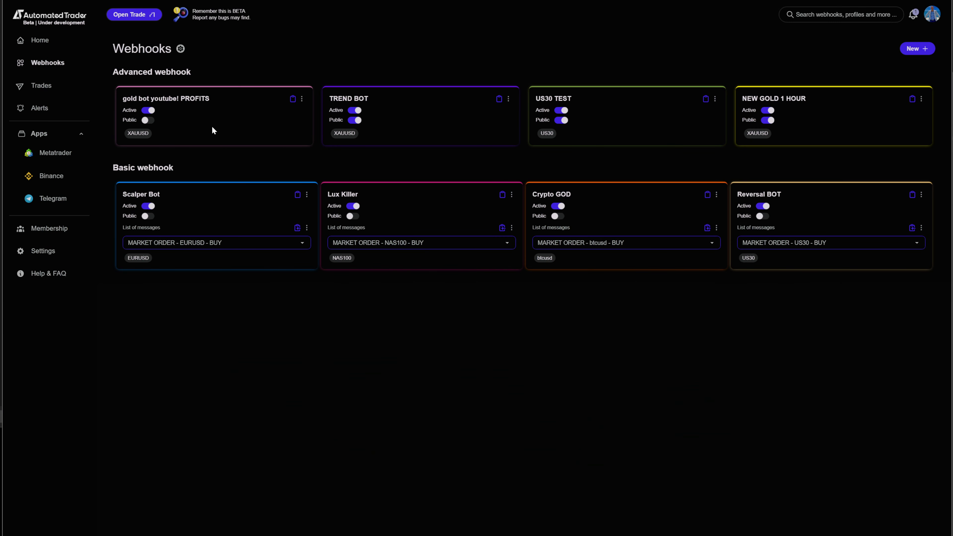
Change the new webhook card's colour to gold #FFCC00 and copy its URL.
{"action": "left_click", "coordinate": [301, 99]}
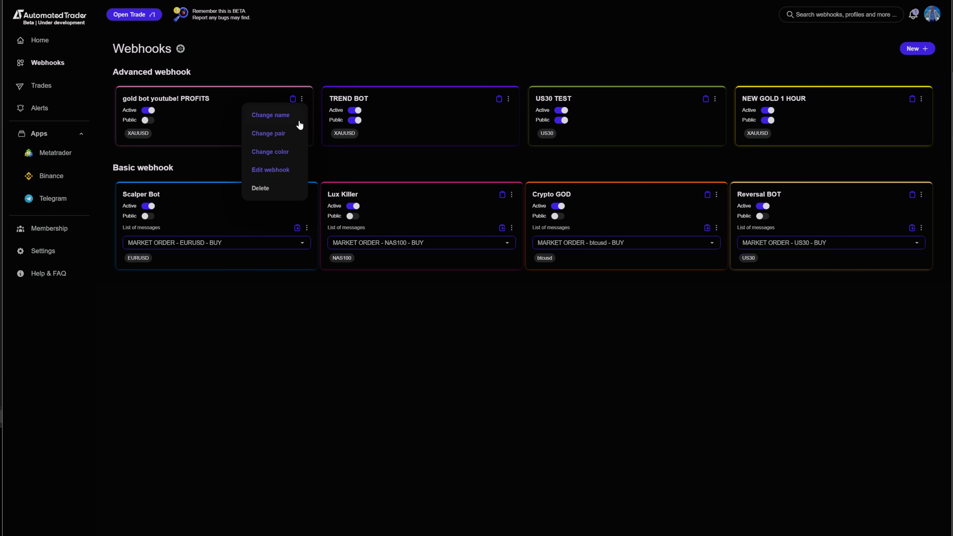
{"action": "left_click", "coordinate": [270, 151]}
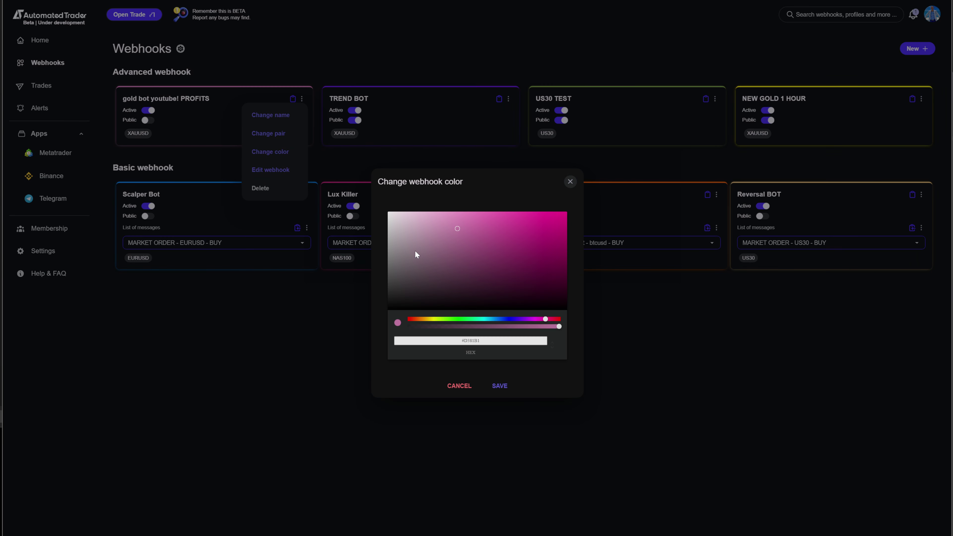
{"action": "left_click", "coordinate": [435, 319]}
{"action": "left_click_drag", "start_coordinate": [456, 287], "coordinate": [577, 204]}
{"action": "left_click", "coordinate": [427, 319]}
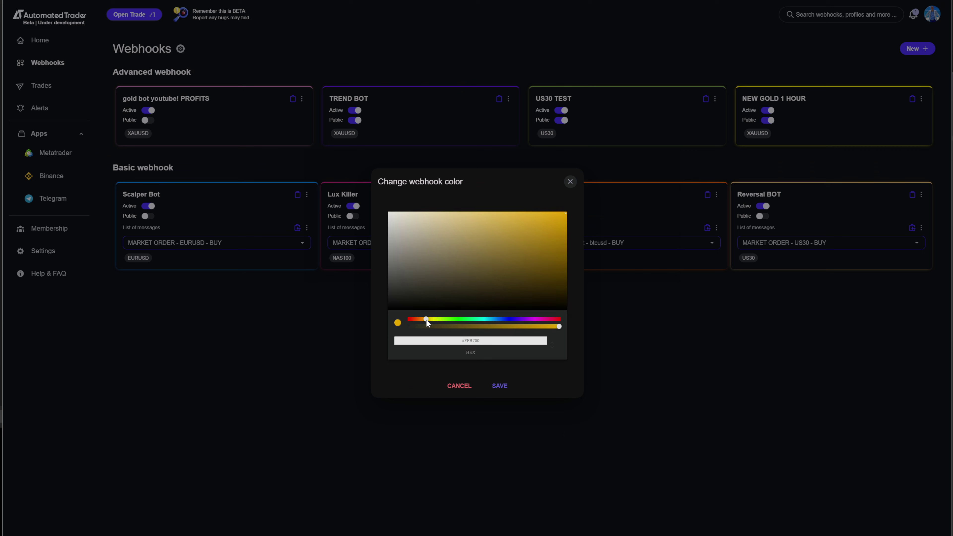
{"action": "left_click_drag", "start_coordinate": [525, 262], "coordinate": [577, 202]}
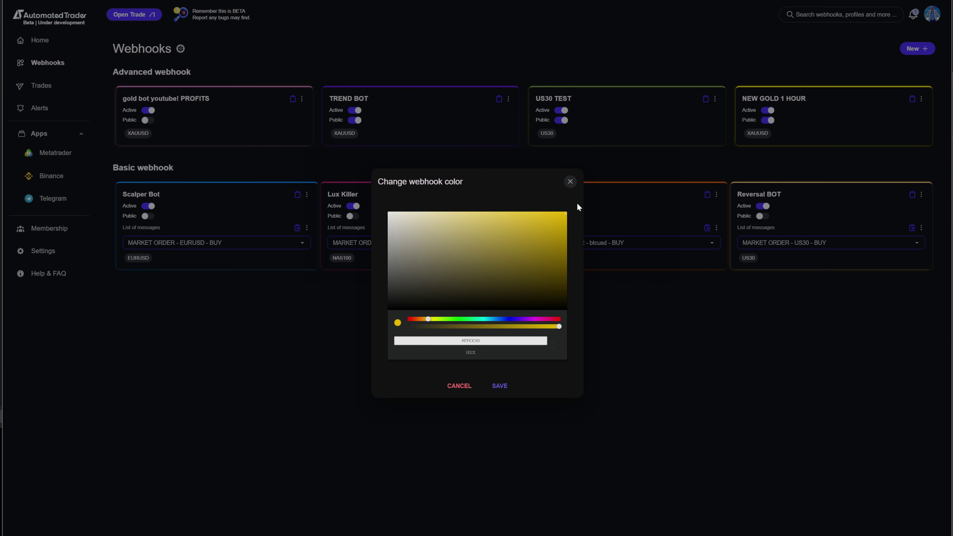
{"action": "left_click", "coordinate": [502, 386]}
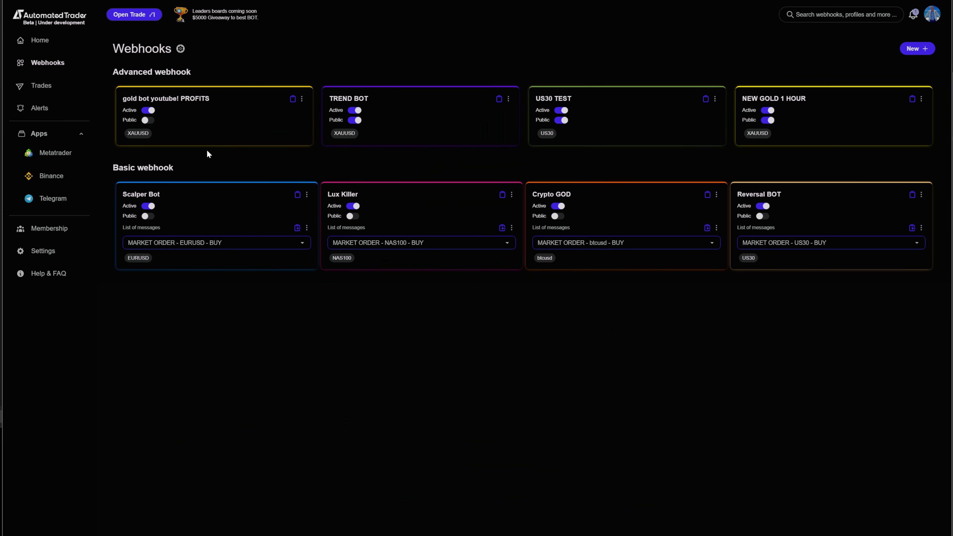
{"action": "left_click", "coordinate": [293, 102]}
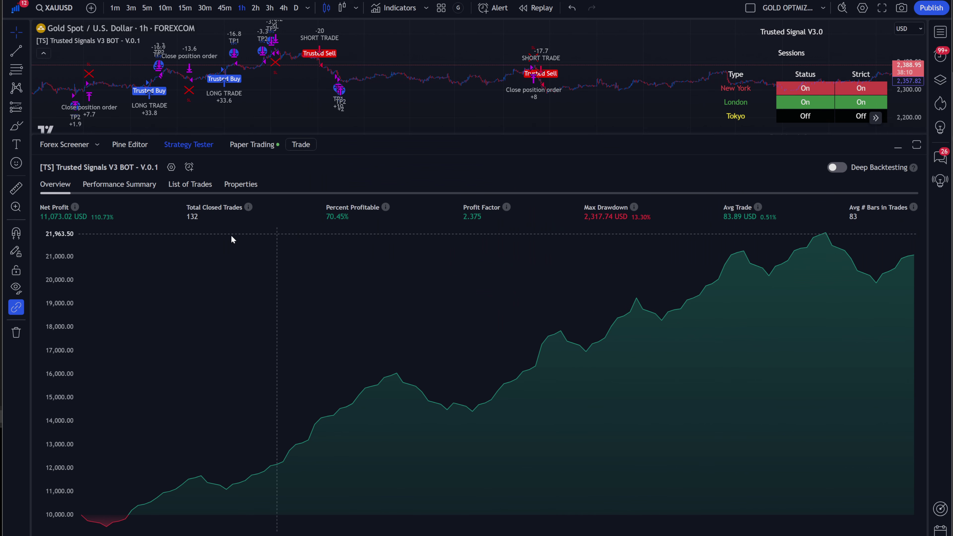
Add an alert on the strategy that triggers on alert() function calls only.
{"action": "left_click", "coordinate": [189, 168]}
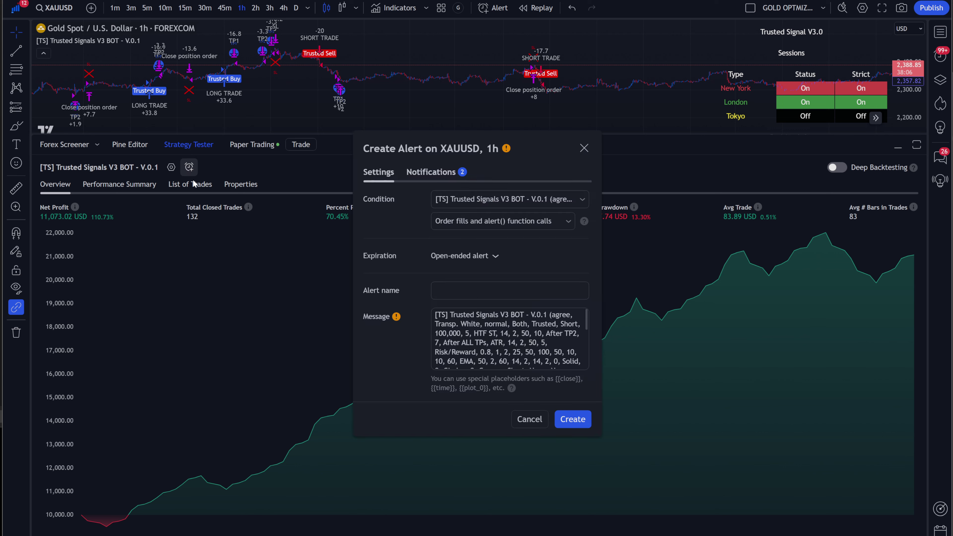
{"action": "left_click", "coordinate": [497, 223]}
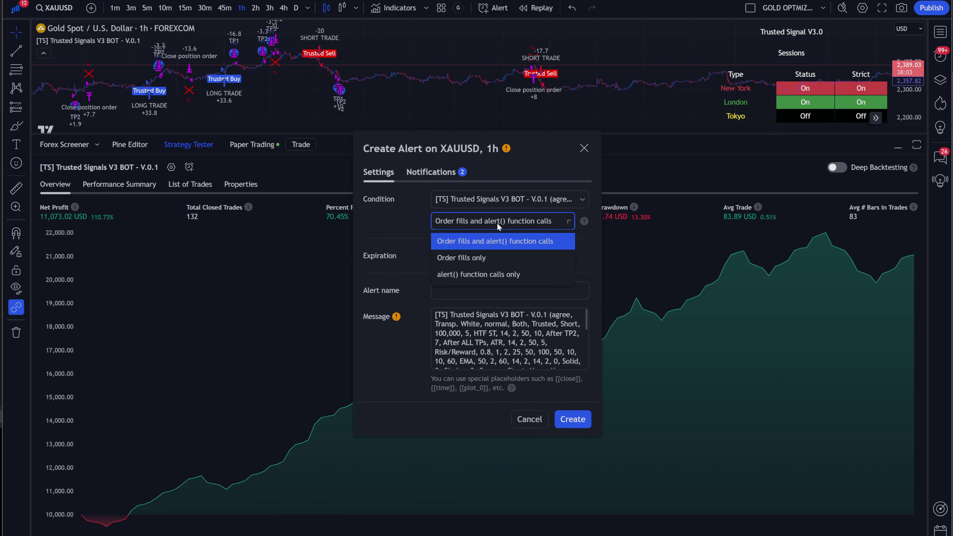
{"action": "left_click", "coordinate": [474, 275]}
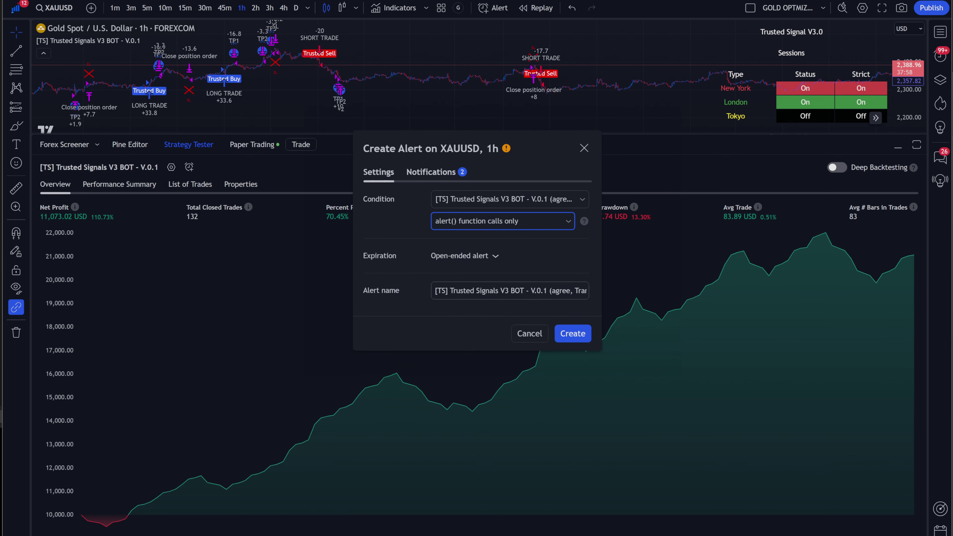
{"action": "left_click", "coordinate": [466, 290]}
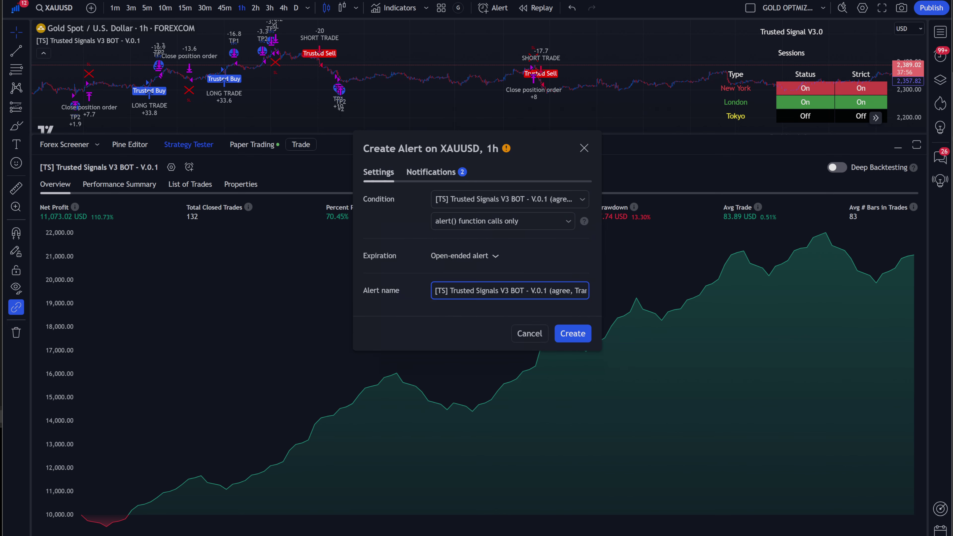
Replace the alert's Webhook URL with the Automated Trader URL and create the alert.
{"action": "left_click", "coordinate": [431, 173]}
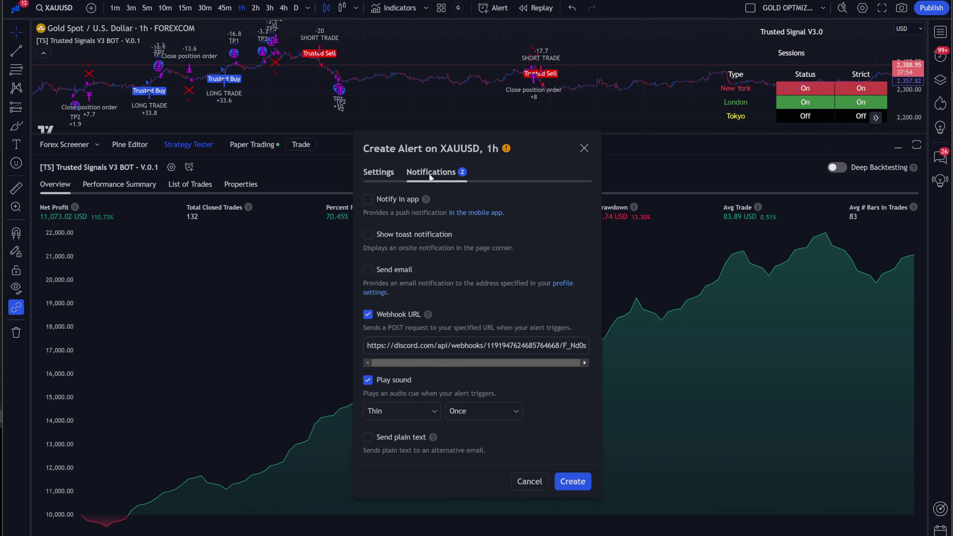
{"action": "left_click", "coordinate": [420, 345]}
{"action": "key", "text": "ctrl+a"}
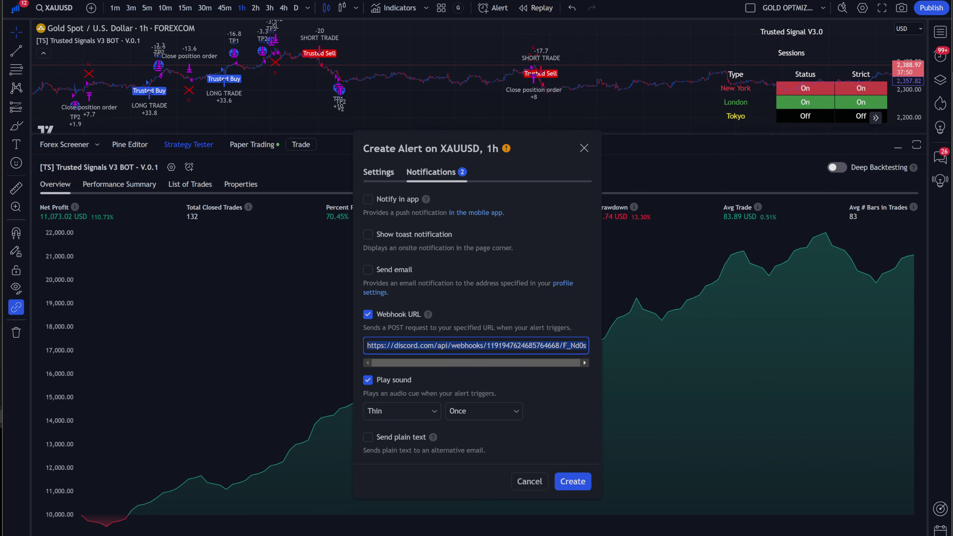
{"action": "key", "text": "ctrl+v"}
{"action": "left_click", "coordinate": [516, 381]}
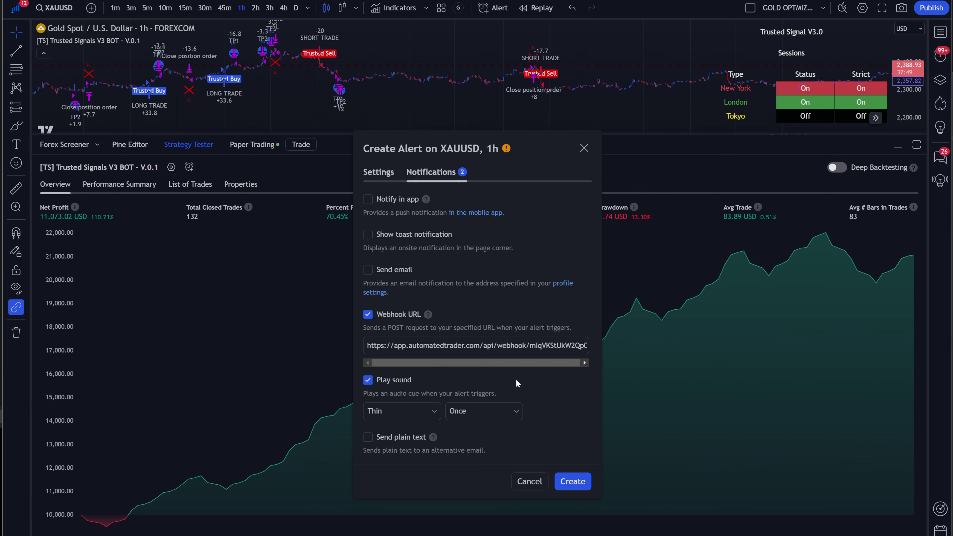
{"action": "left_click", "coordinate": [572, 483]}
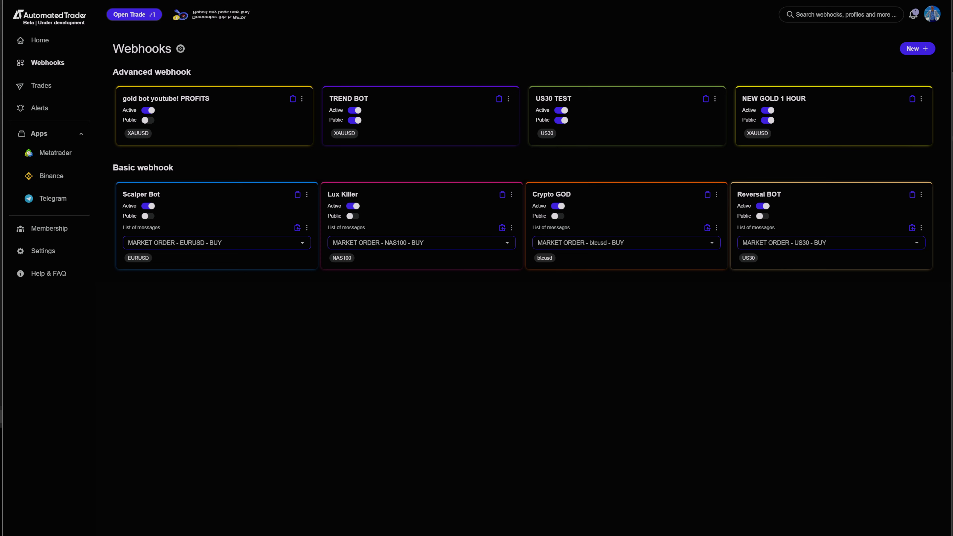
Enable the 'gold bot youtube! PROFITS' webhook for the EAT strategy MetaTrader account.
{"action": "left_click", "coordinate": [49, 154]}
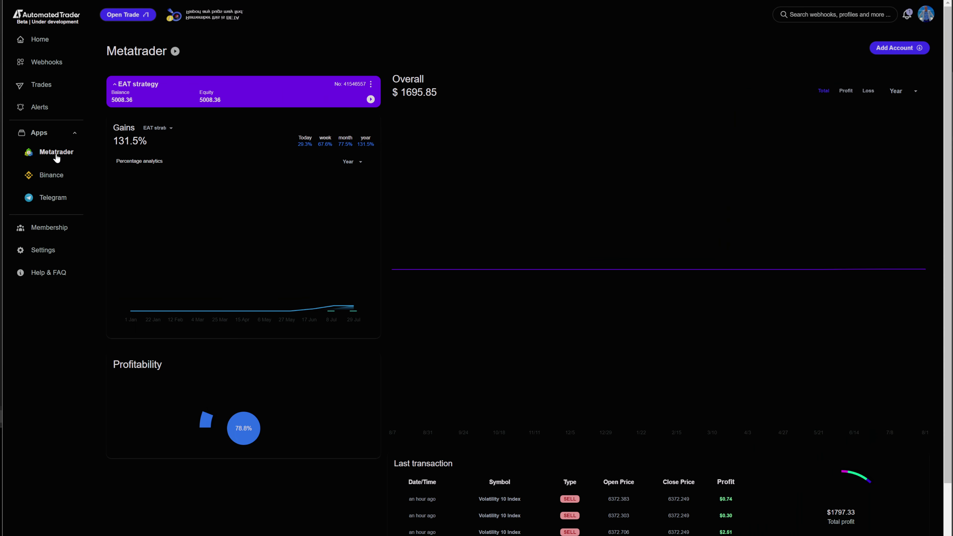
{"action": "left_click", "coordinate": [370, 84]}
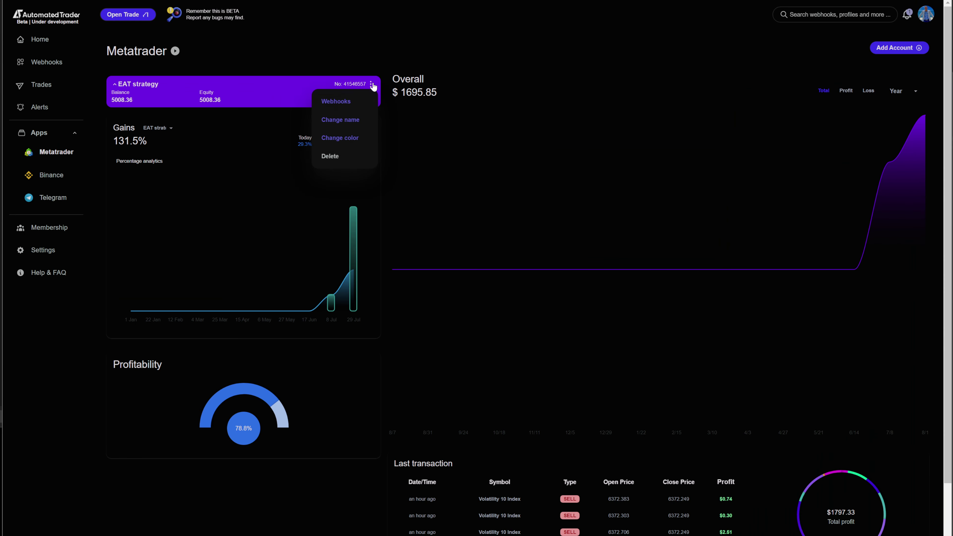
{"action": "left_click", "coordinate": [336, 102]}
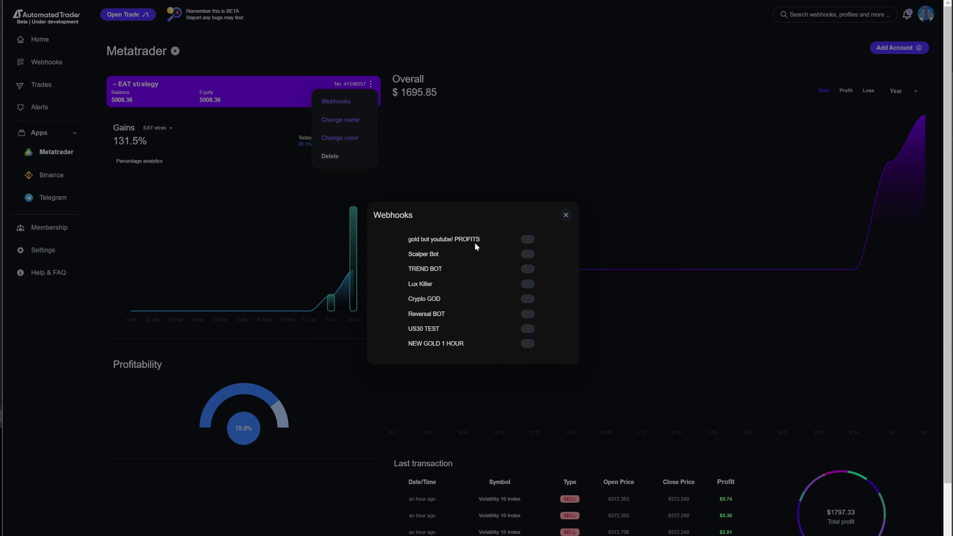
{"action": "left_click", "coordinate": [533, 242]}
{"action": "left_click", "coordinate": [531, 240]}
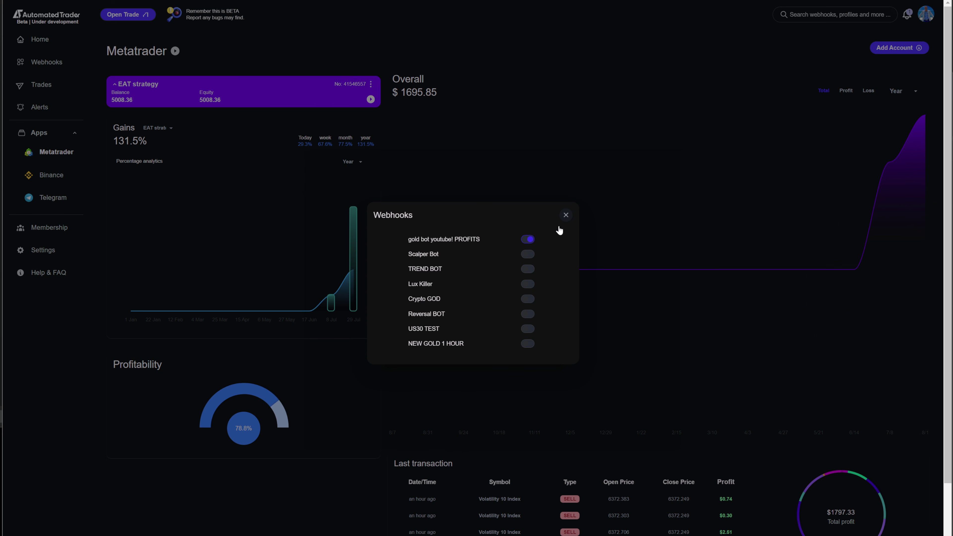
{"action": "left_click", "coordinate": [565, 215]}
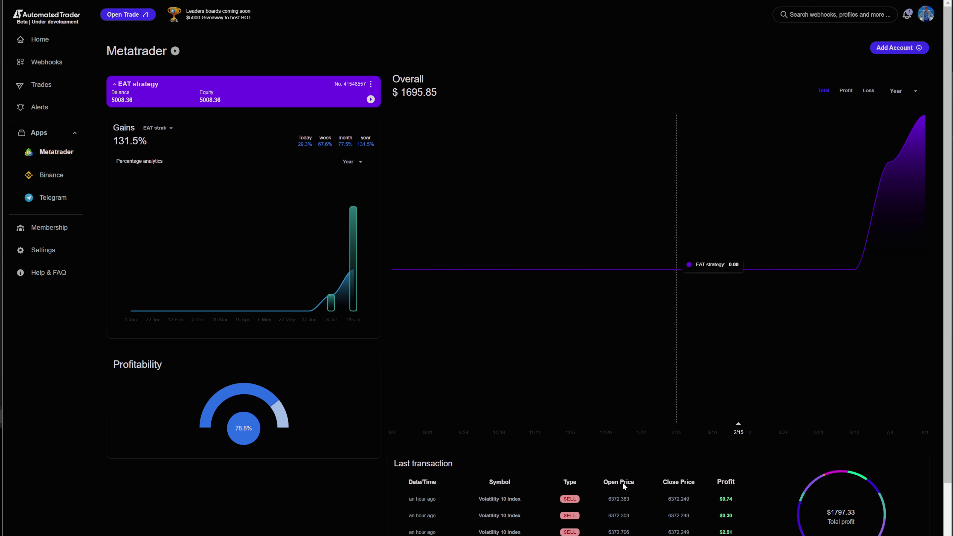
Reopen the EAT strategy account's webhook list to confirm the webhook is on.
{"action": "left_click", "coordinate": [371, 84]}
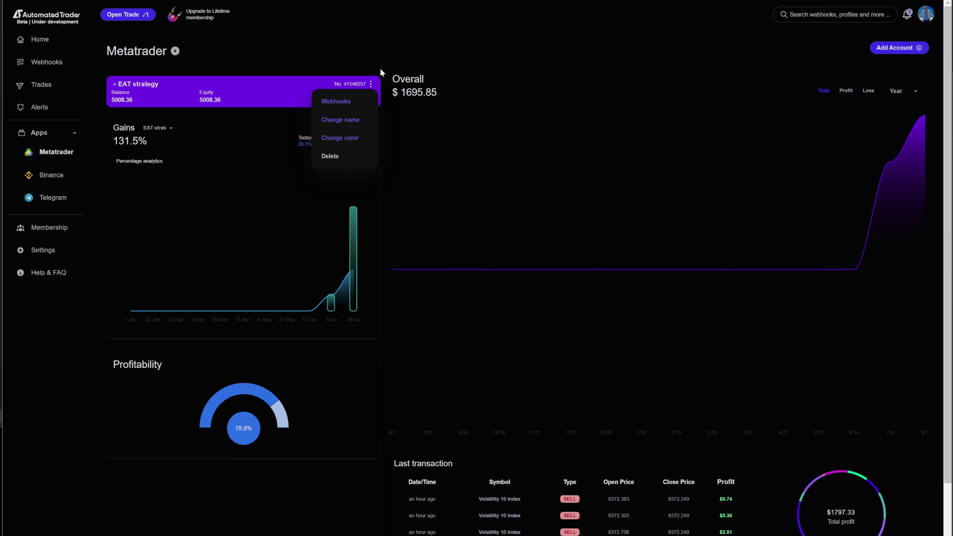
{"action": "left_click", "coordinate": [335, 100]}
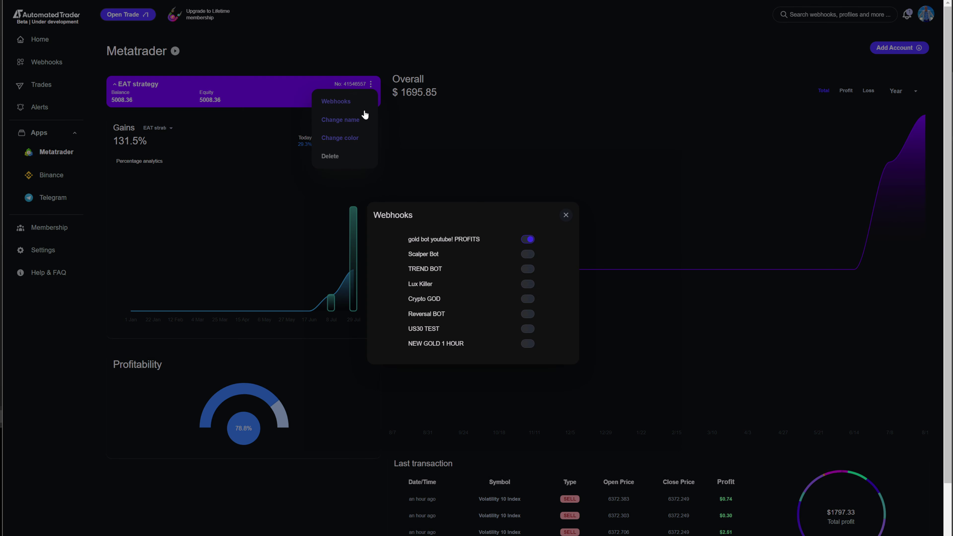
{"action": "left_click", "coordinate": [528, 239]}
{"action": "left_click", "coordinate": [566, 215]}
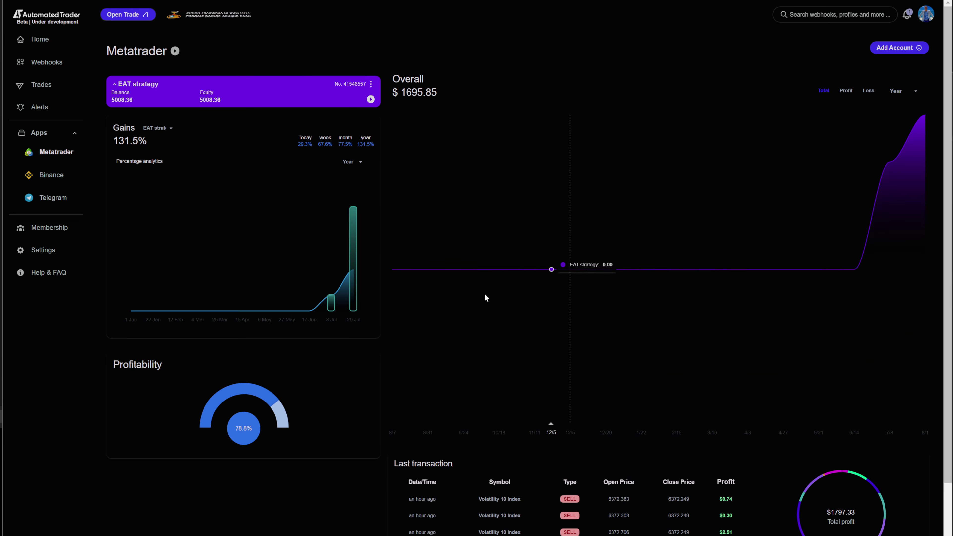
{"action": "scroll", "coordinate": [432, 242], "scroll_direction": "down", "scroll_amount": 2}
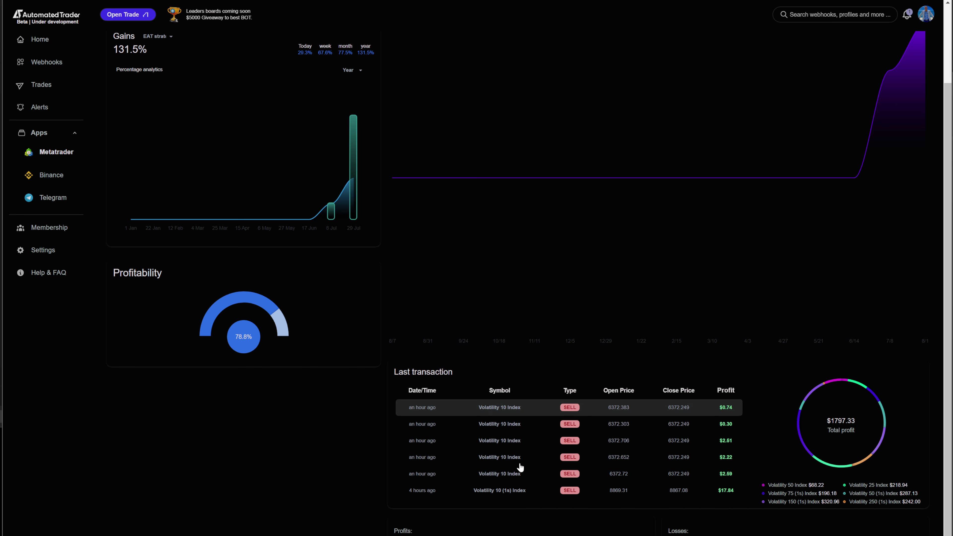
{"action": "left_click_drag", "start_coordinate": [830, 421], "coordinate": [861, 428]}
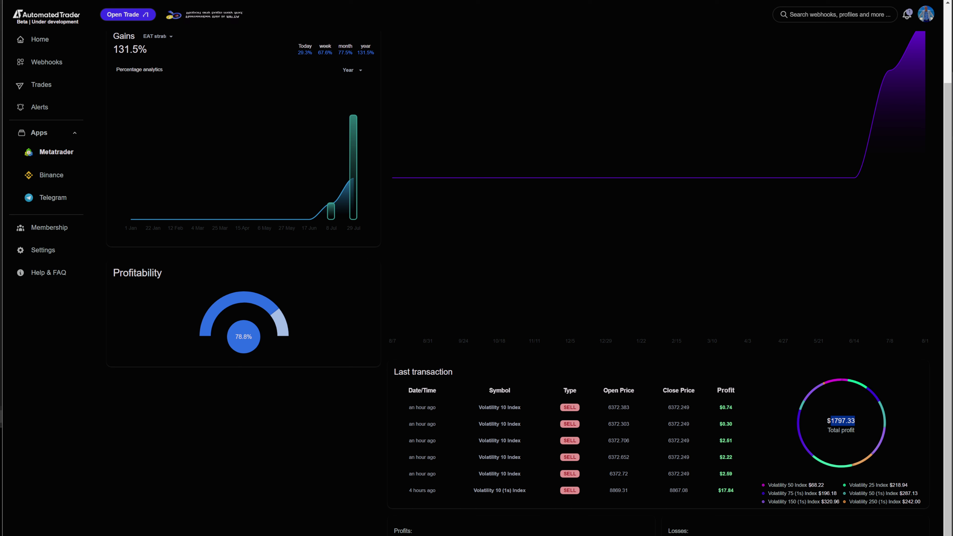
{"action": "left_click", "coordinate": [235, 350]}
{"action": "left_click_drag", "start_coordinate": [235, 350], "coordinate": [251, 347]}
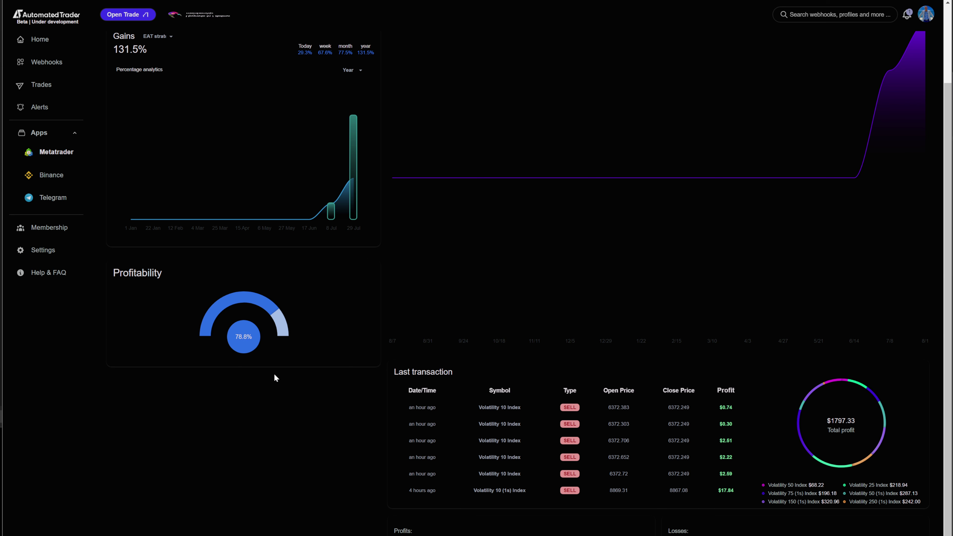
{"action": "scroll", "coordinate": [333, 507], "scroll_direction": "up", "scroll_amount": 2}
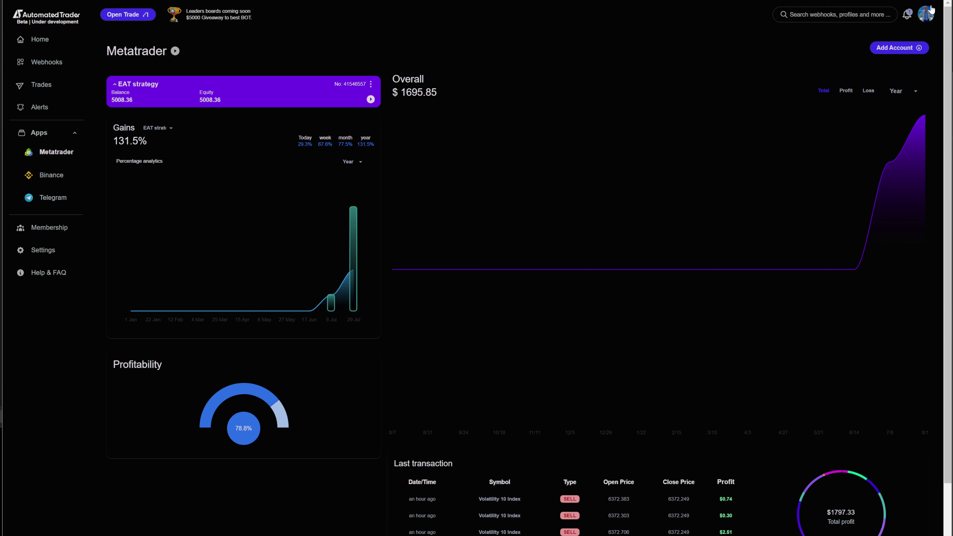
Return to the Webhooks page listing 'gold bot youtube! PROFITS' among the advanced webhooks.
{"action": "left_click", "coordinate": [39, 66]}
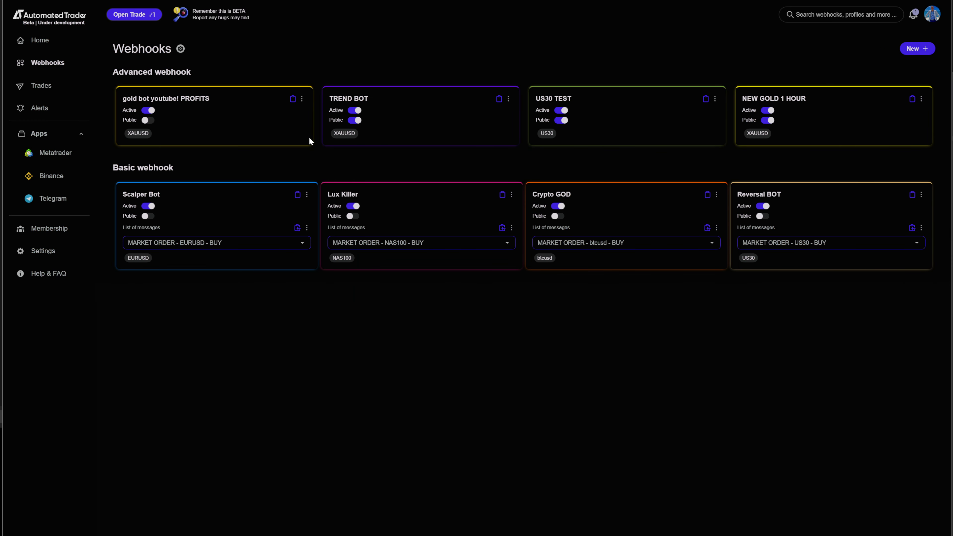